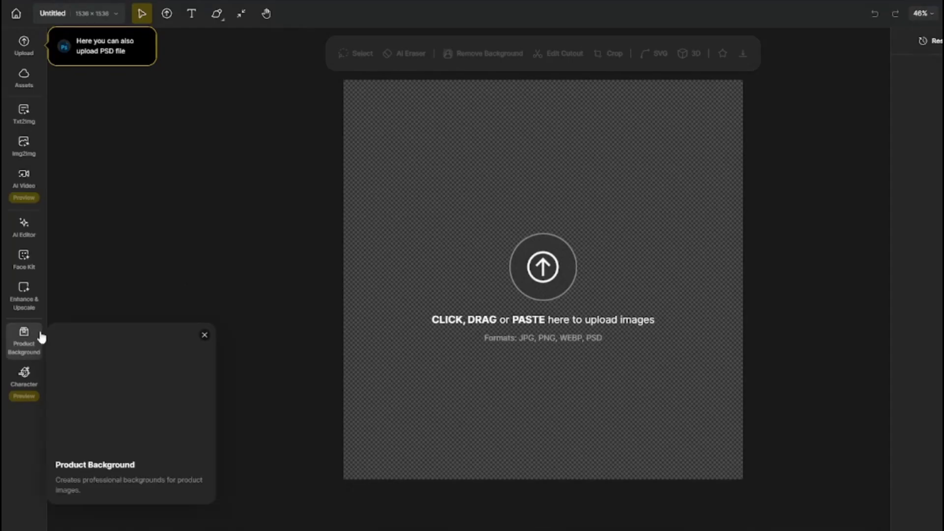
Start a new Consistent Character and begin naming it 'Star Wars Ch'.
{"action": "left_click", "coordinate": [24, 376]}
{"action": "left_click", "coordinate": [136, 100]}
{"action": "left_click", "coordinate": [142, 69]}
{"action": "type", "text": "Star Wars Ch"}
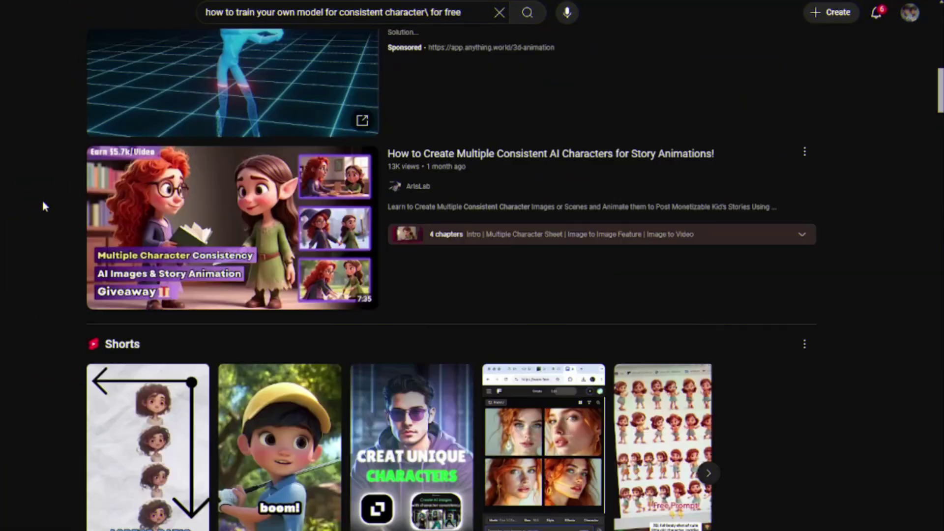
{"action": "scroll", "coordinate": [43, 199], "scroll_direction": "down", "scroll_amount": 3}
{"action": "scroll", "coordinate": [43, 201], "scroll_direction": "down", "scroll_amount": 20}
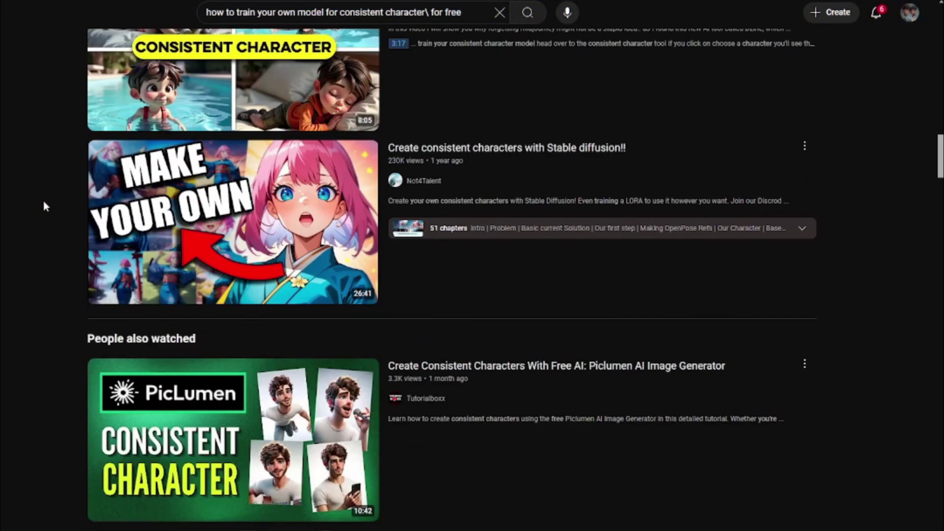
{"action": "scroll", "coordinate": [44, 202], "scroll_direction": "down", "scroll_amount": 7}
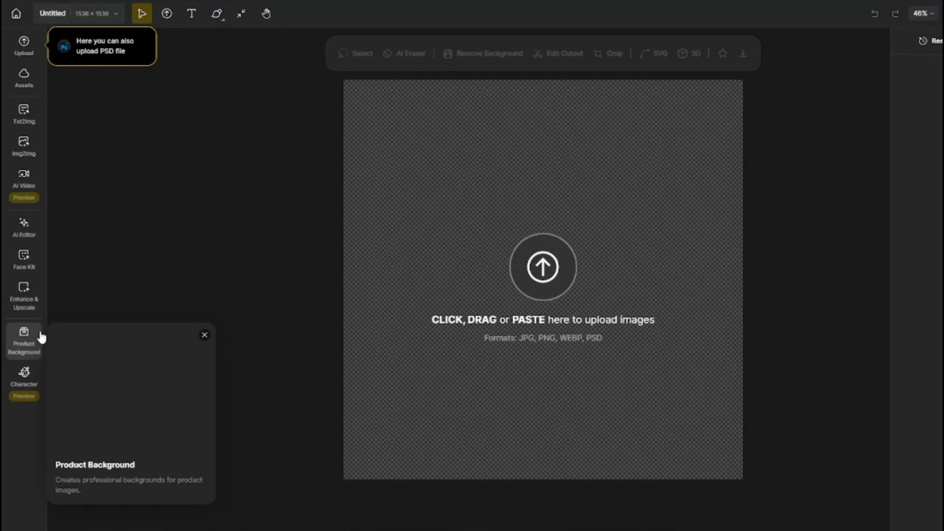
{"action": "left_click", "coordinate": [24, 373]}
{"action": "left_click", "coordinate": [135, 96]}
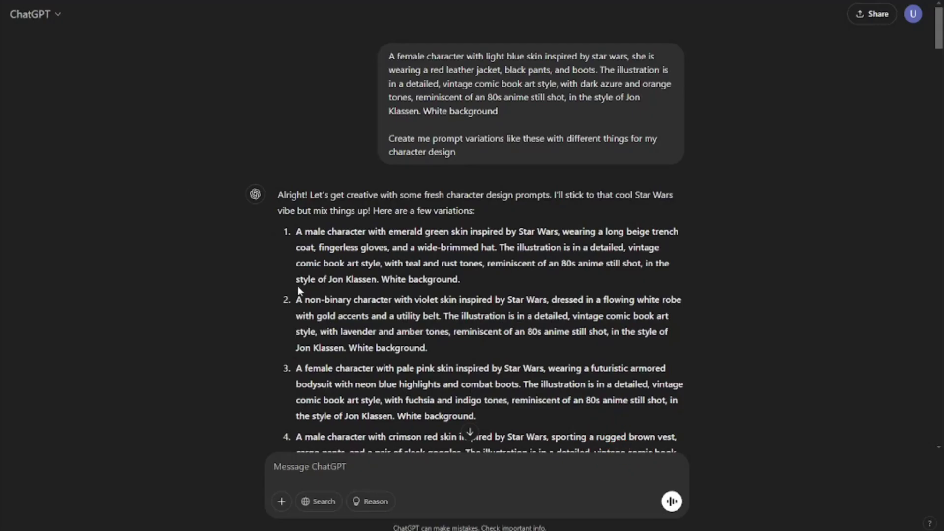
{"action": "scroll", "coordinate": [297, 285], "scroll_direction": "down", "scroll_amount": 4}
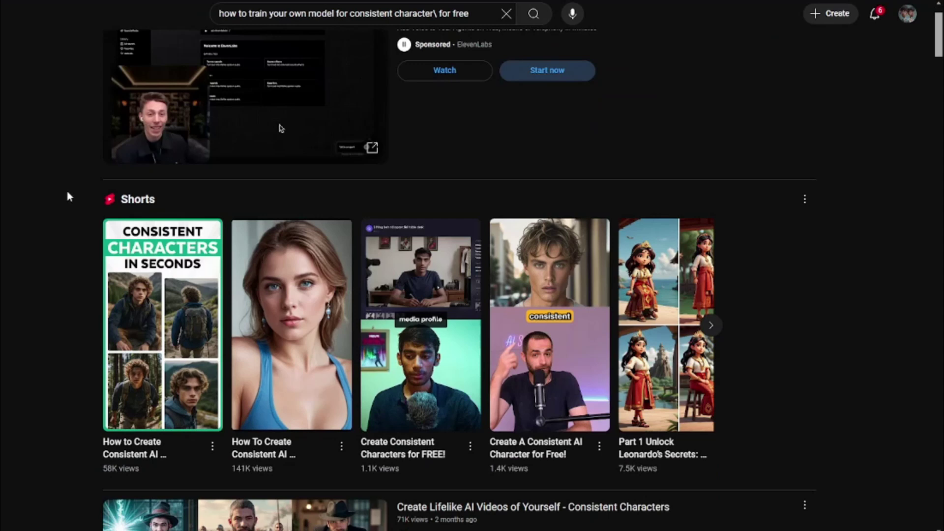
{"action": "scroll", "coordinate": [65, 188], "scroll_direction": "down", "scroll_amount": 3}
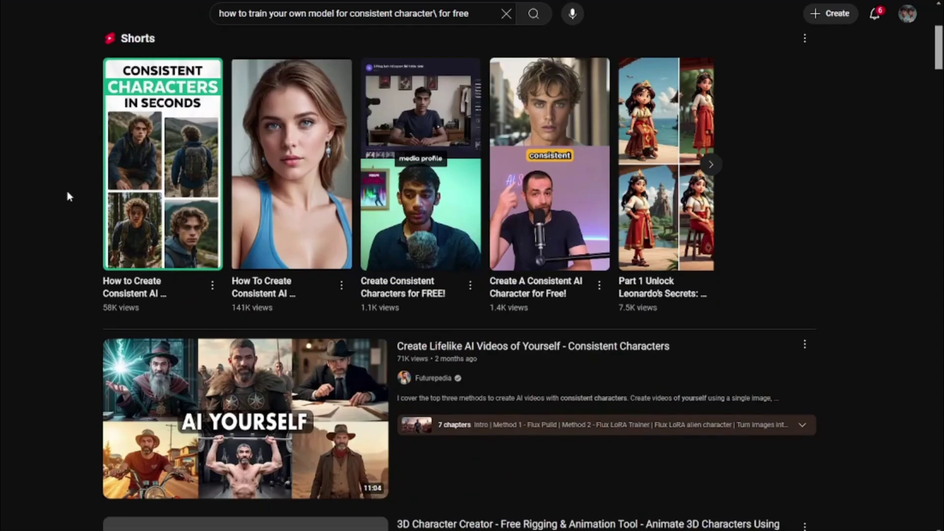
{"action": "scroll", "coordinate": [67, 193], "scroll_direction": "down", "scroll_amount": 3}
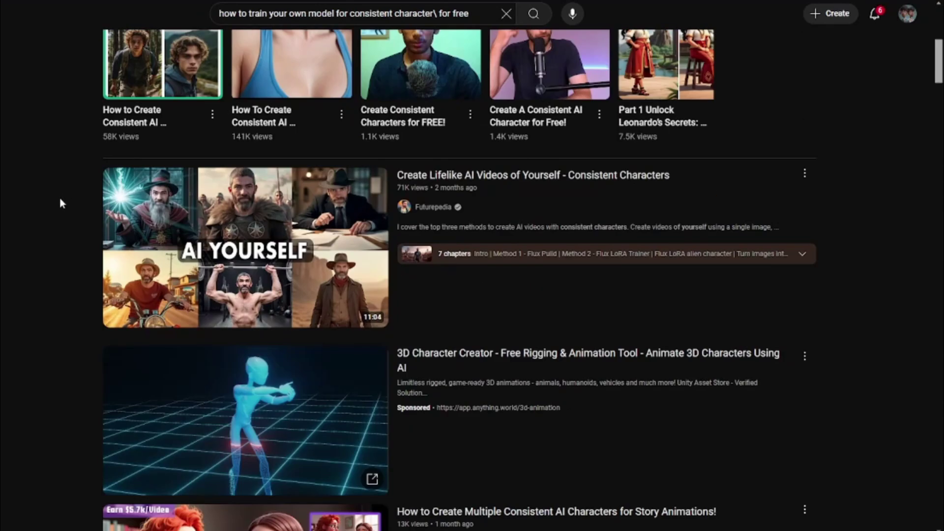
{"action": "scroll", "coordinate": [60, 198], "scroll_direction": "down", "scroll_amount": 10}
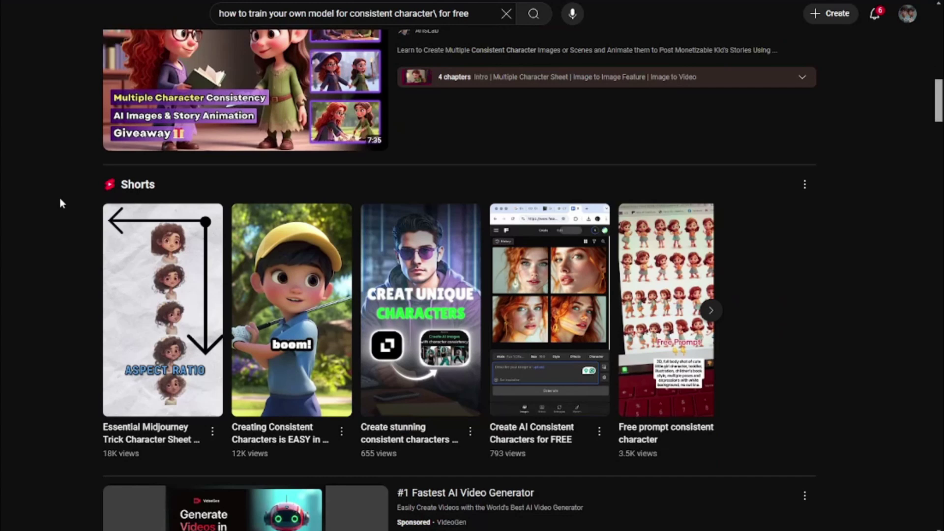
{"action": "scroll", "coordinate": [60, 199], "scroll_direction": "down", "scroll_amount": 14}
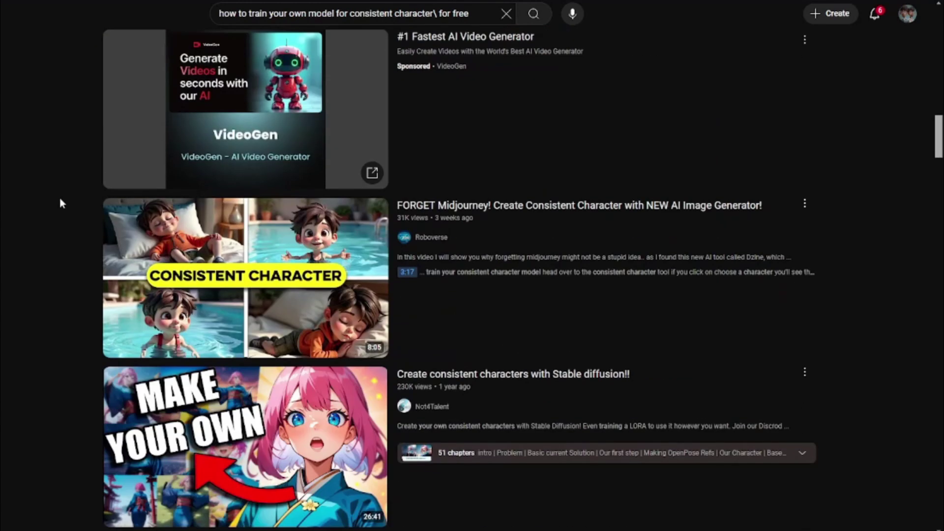
{"action": "scroll", "coordinate": [59, 204], "scroll_direction": "down", "scroll_amount": 13}
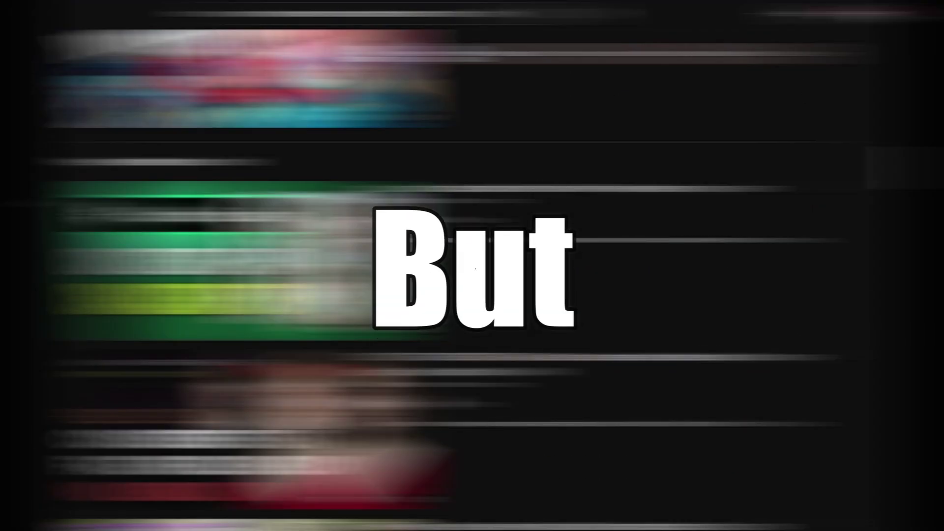
{"action": "scroll", "coordinate": [60, 199], "scroll_direction": "down", "scroll_amount": 7}
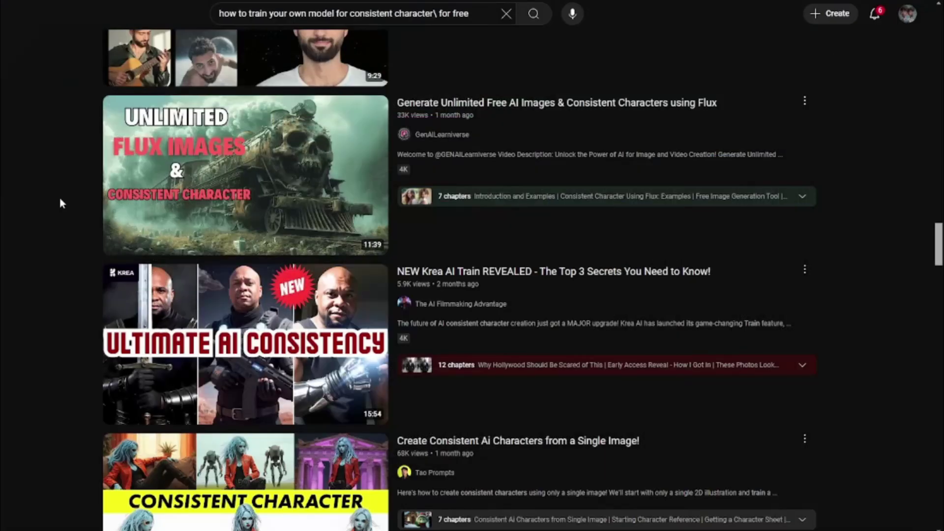
{"action": "scroll", "coordinate": [60, 198], "scroll_direction": "down", "scroll_amount": 15}
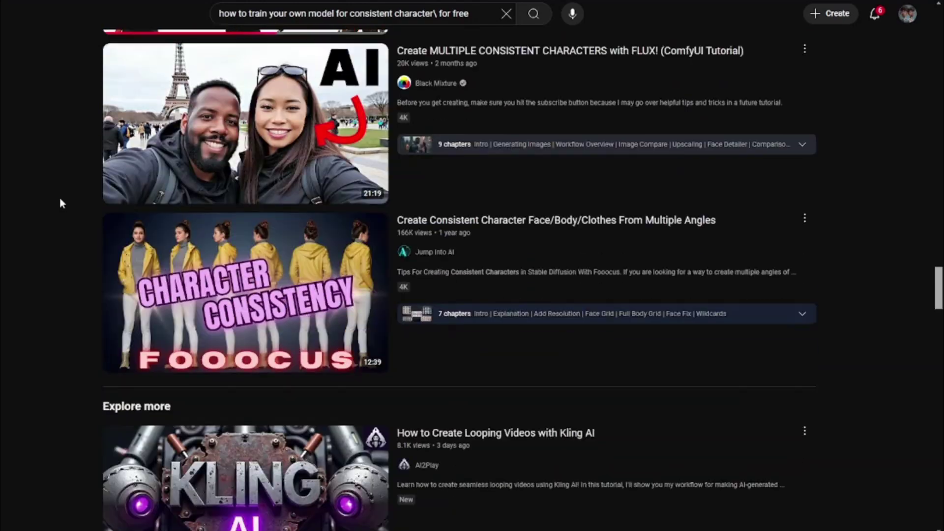
{"action": "scroll", "coordinate": [61, 201], "scroll_direction": "up", "scroll_amount": 20}
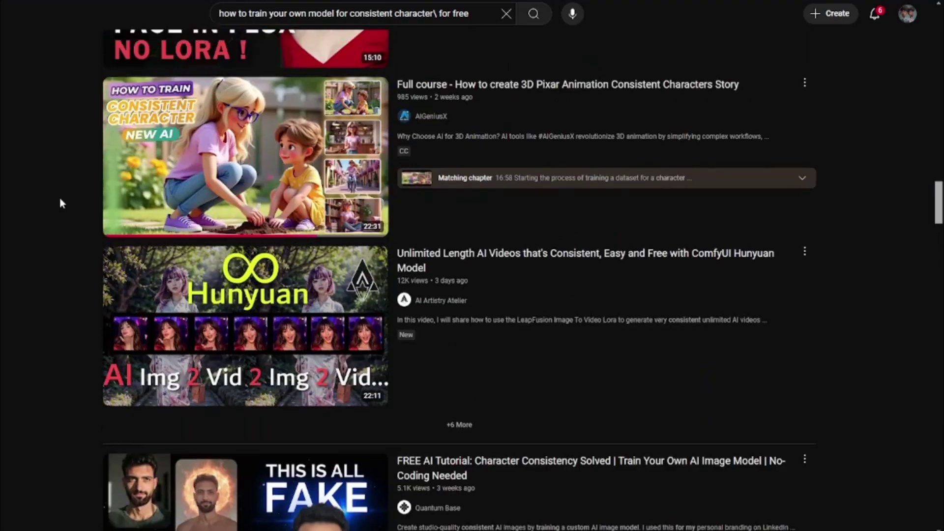
{"action": "scroll", "coordinate": [61, 202], "scroll_direction": "up", "scroll_amount": 20}
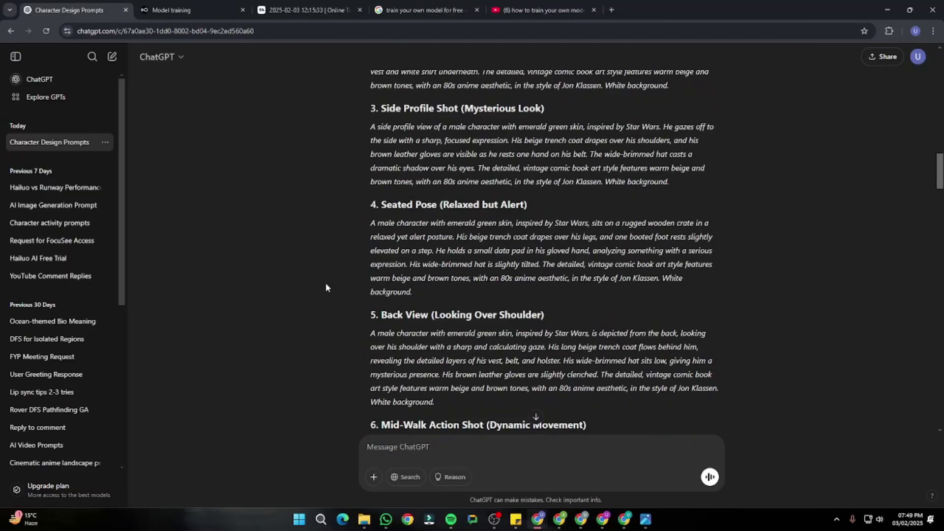
Highlight prompt variation 1 (emerald-green skin, beige trench coat) in ChatGPT's reply.
{"action": "scroll", "coordinate": [326, 280], "scroll_direction": "up", "scroll_amount": 20}
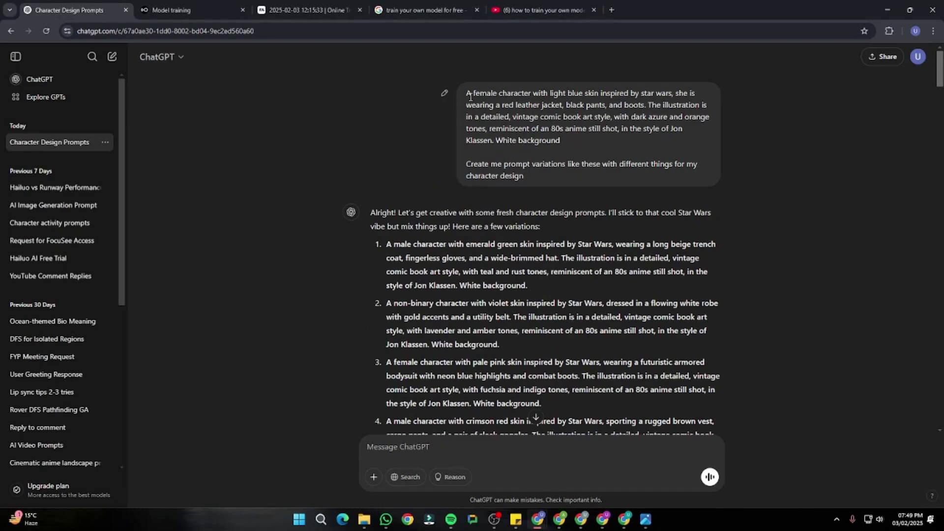
{"action": "left_click_drag", "start_coordinate": [468, 93], "coordinate": [559, 139]}
{"action": "left_click", "coordinate": [559, 145]}
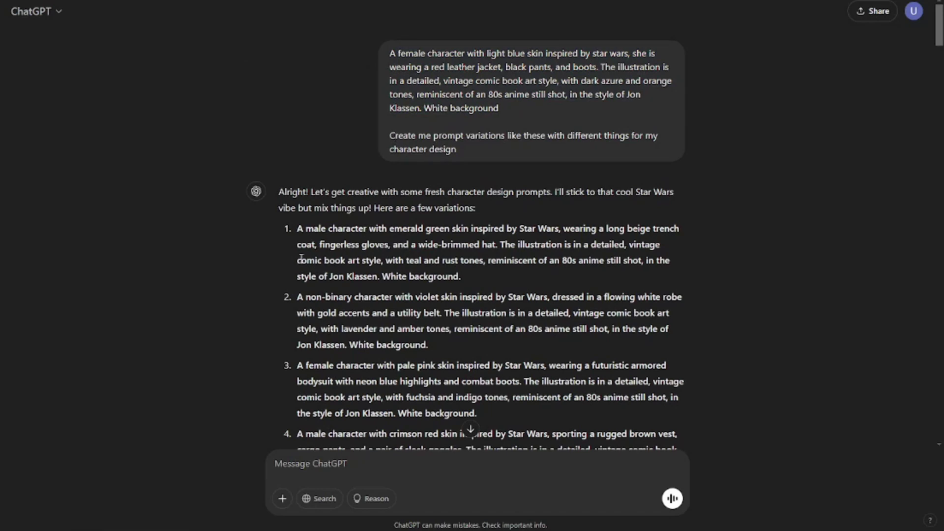
{"action": "left_click_drag", "start_coordinate": [299, 230], "coordinate": [477, 285]}
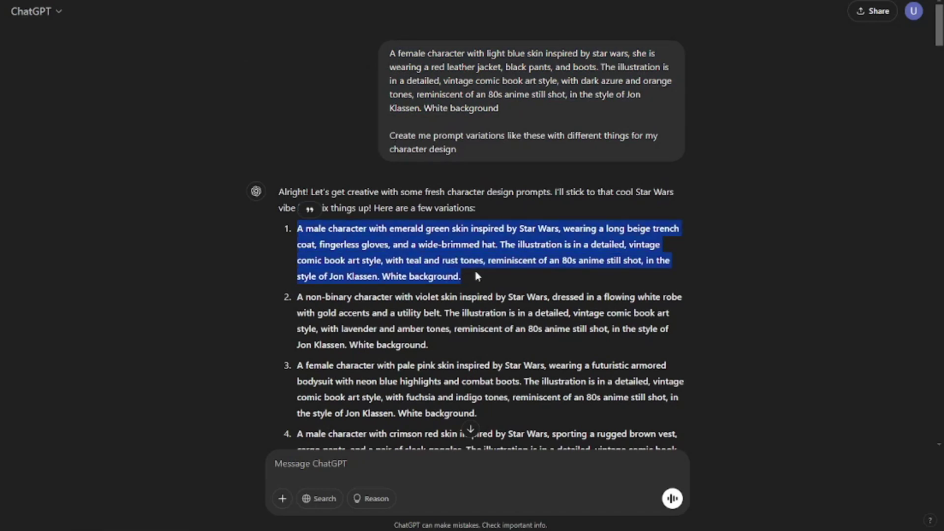
{"action": "left_click", "coordinate": [398, 230]}
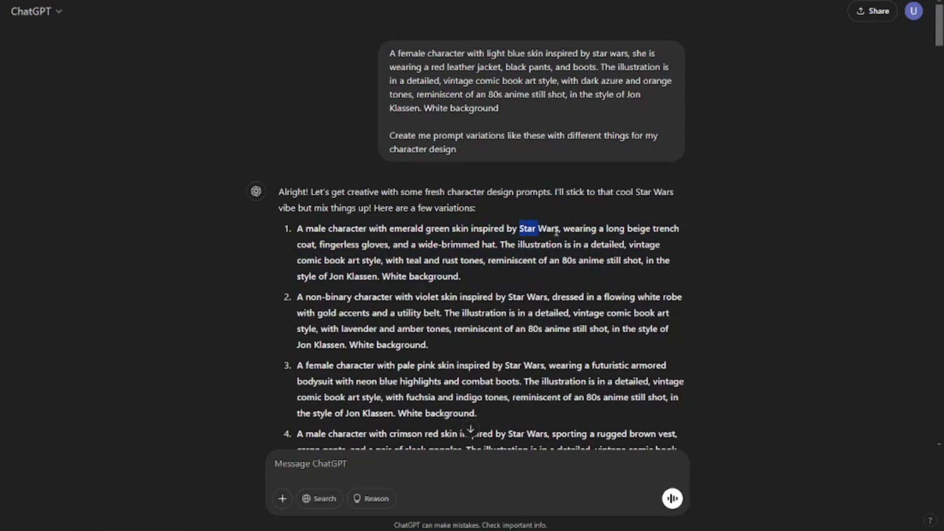
{"action": "left_click_drag", "start_coordinate": [299, 231], "coordinate": [474, 279]}
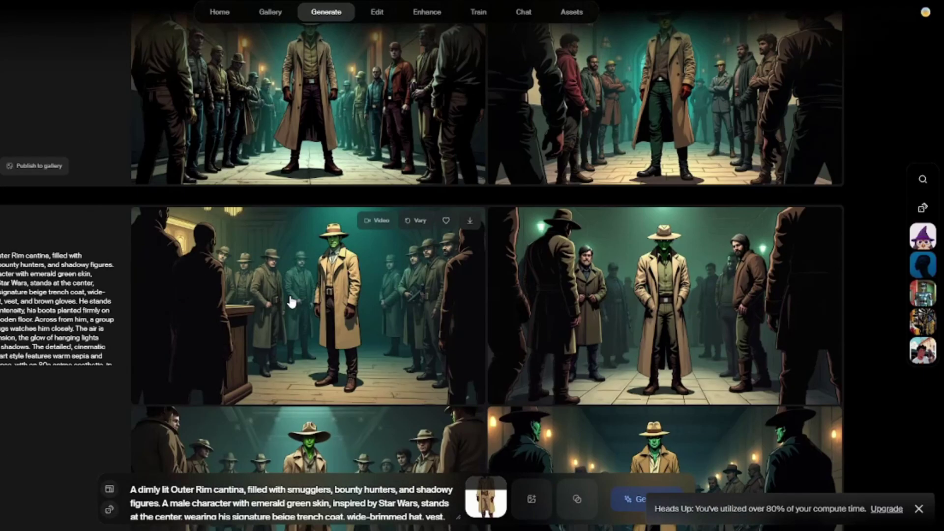
{"action": "scroll", "coordinate": [291, 301], "scroll_direction": "down", "scroll_amount": 10}
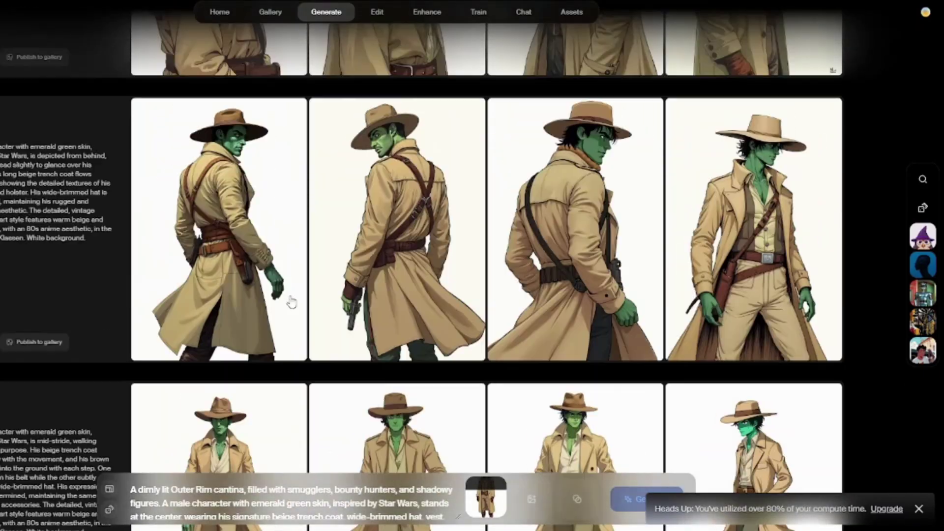
Enlarge and flip through the new standing gunslinger renders in the Krea feed.
{"action": "scroll", "coordinate": [292, 302], "scroll_direction": "up", "scroll_amount": 15}
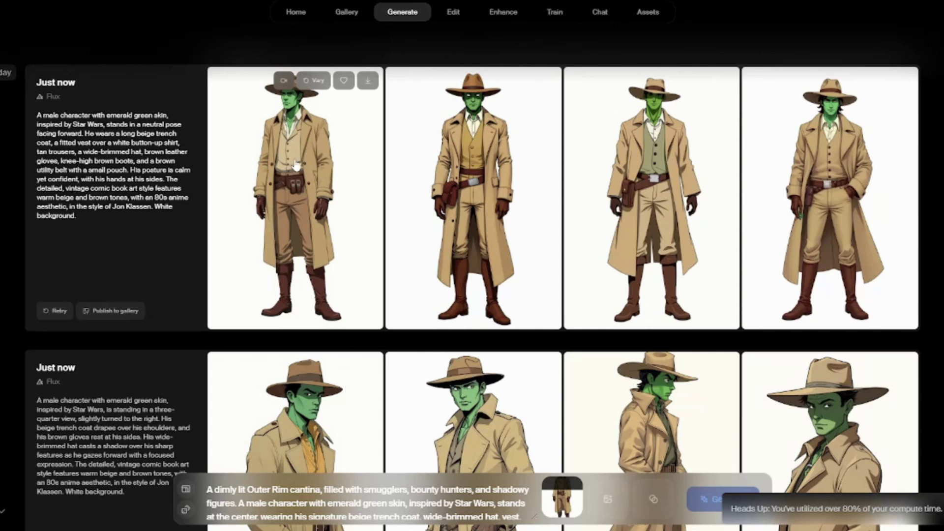
{"action": "left_click", "coordinate": [303, 186]}
{"action": "key", "text": "Right"}
{"action": "key", "text": "Right"}
{"action": "left_click", "coordinate": [303, 185]}
{"action": "scroll", "coordinate": [315, 177], "scroll_direction": "down", "scroll_amount": 5}
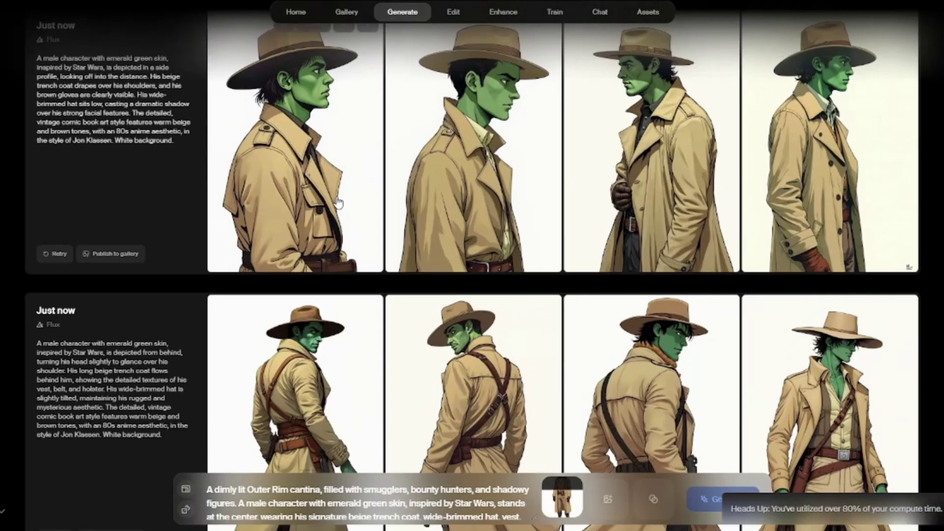
{"action": "scroll", "coordinate": [337, 202], "scroll_direction": "down", "scroll_amount": 1}
{"action": "scroll", "coordinate": [337, 202], "scroll_direction": "down", "scroll_amount": 10}
{"action": "scroll", "coordinate": [338, 201], "scroll_direction": "up", "scroll_amount": 3}
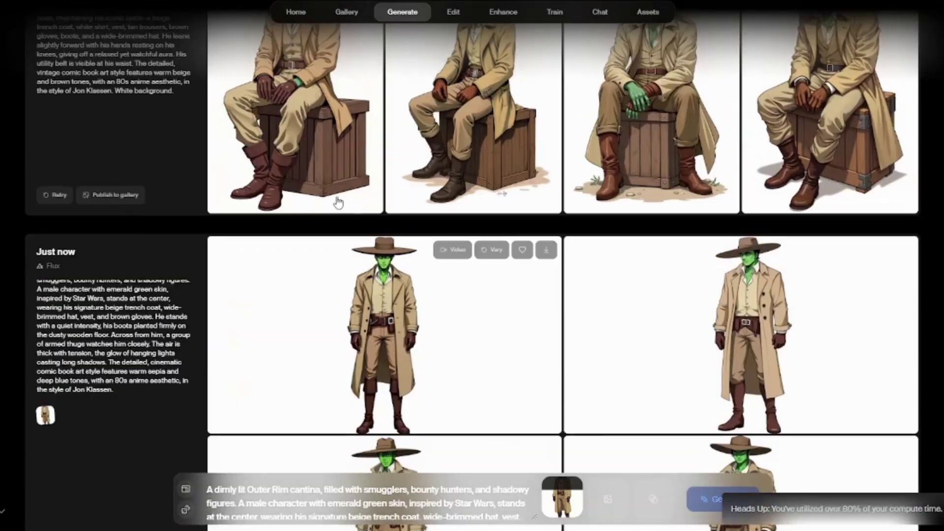
{"action": "scroll", "coordinate": [337, 201], "scroll_direction": "up", "scroll_amount": 10}
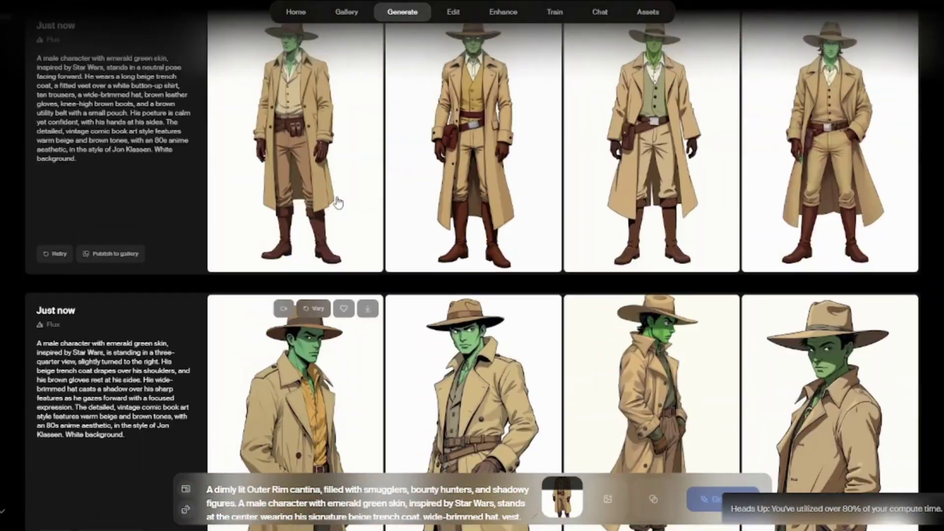
{"action": "scroll", "coordinate": [338, 202], "scroll_direction": "up", "scroll_amount": 1}
{"action": "scroll", "coordinate": [337, 201], "scroll_direction": "down", "scroll_amount": 12}
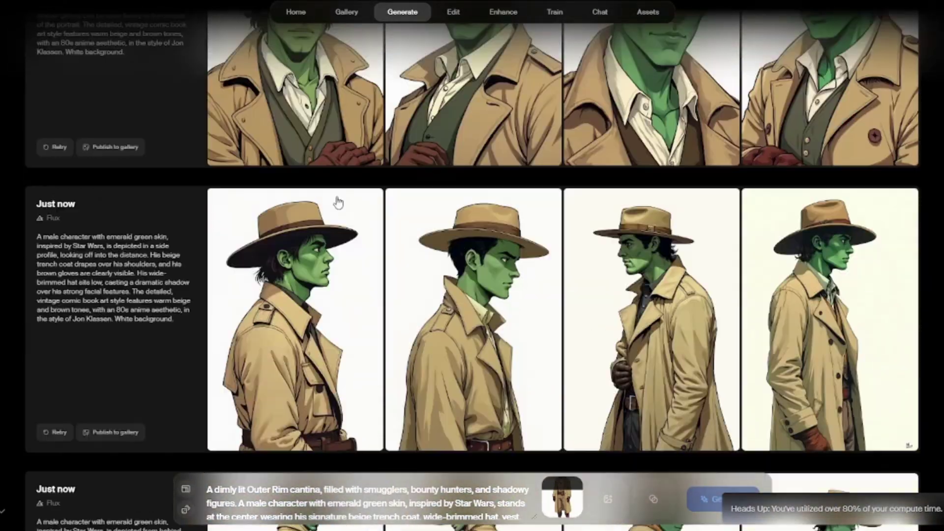
{"action": "scroll", "coordinate": [337, 202], "scroll_direction": "down", "scroll_amount": 15}
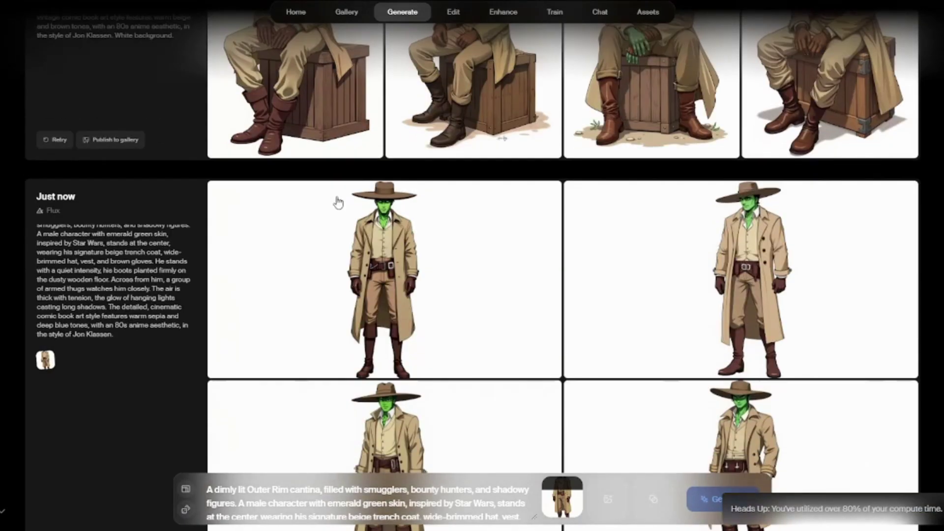
{"action": "scroll", "coordinate": [338, 201], "scroll_direction": "up", "scroll_amount": 12}
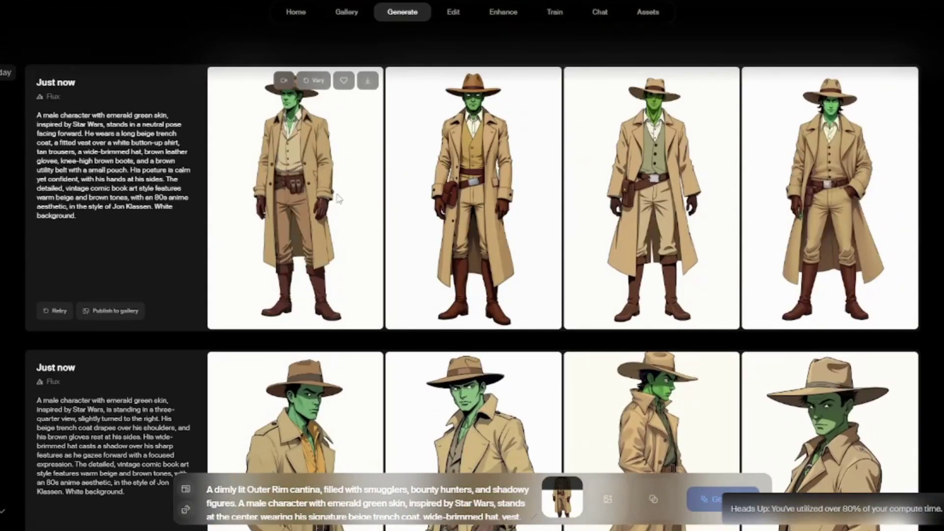
Switch to the ChatGPT chat with the uploaded trench-coat character image.
{"action": "key", "text": "alt+Tab"}
{"action": "scroll", "coordinate": [474, 234], "scroll_direction": "down", "scroll_amount": 5}
{"action": "scroll", "coordinate": [476, 238], "scroll_direction": "up", "scroll_amount": 20}
{"action": "scroll", "coordinate": [476, 236], "scroll_direction": "down", "scroll_amount": 5}
{"action": "scroll", "coordinate": [674, 105], "scroll_direction": "up", "scroll_amount": 4}
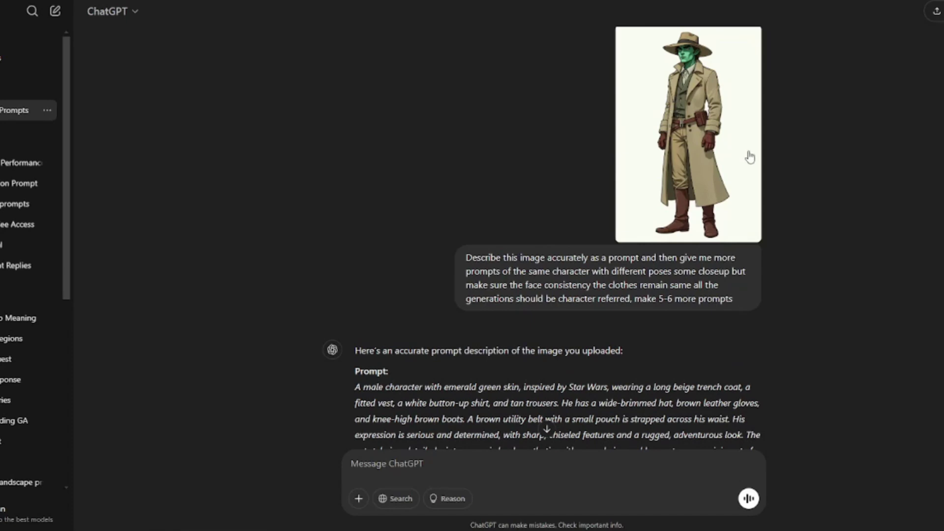
Scroll the ChatGPT chat to reread the trench-coat character's description prompt.
{"action": "scroll", "coordinate": [440, 368], "scroll_direction": "up", "scroll_amount": 3}
{"action": "scroll", "coordinate": [481, 241], "scroll_direction": "down", "scroll_amount": 4}
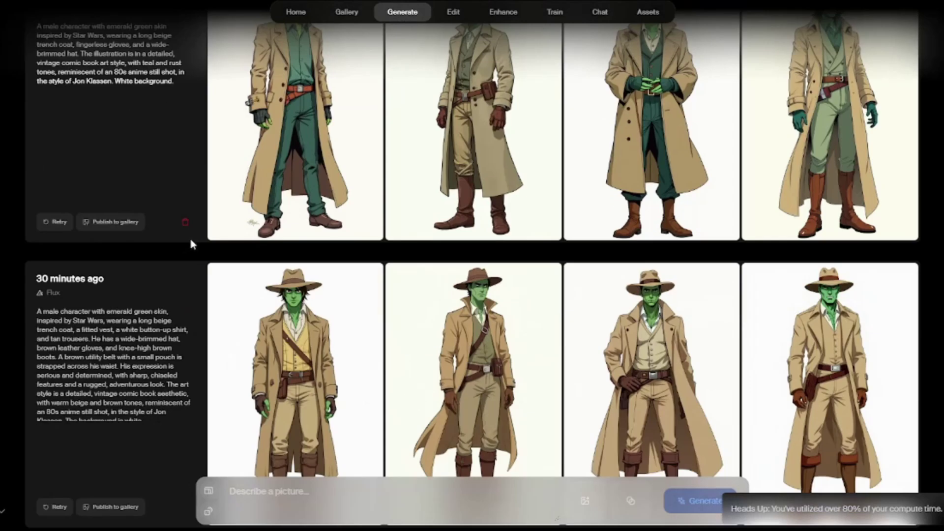
Browse earlier gunslinger renders full-size through the rifle and pistol poses, then switch windows.
{"action": "scroll", "coordinate": [190, 242], "scroll_direction": "down", "scroll_amount": 15}
{"action": "scroll", "coordinate": [275, 256], "scroll_direction": "down", "scroll_amount": 15}
{"action": "scroll", "coordinate": [274, 256], "scroll_direction": "down", "scroll_amount": 18}
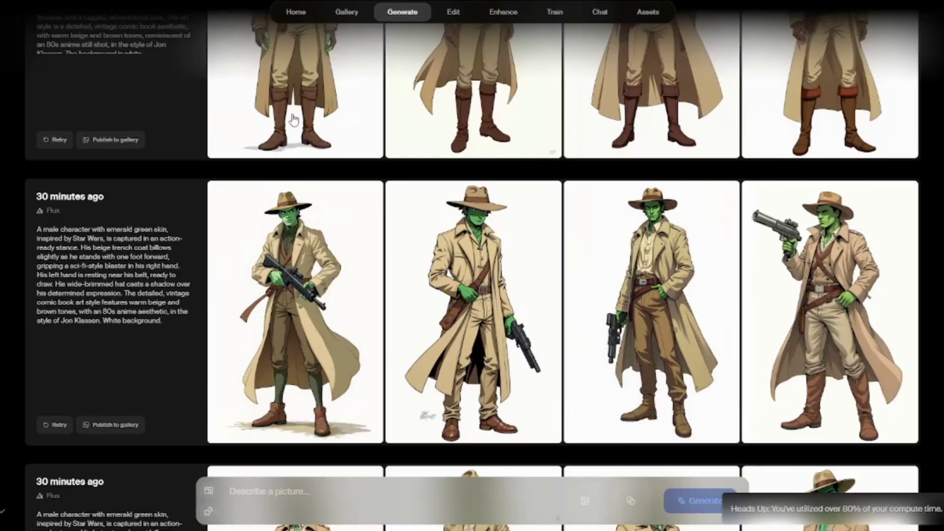
{"action": "left_click", "coordinate": [293, 119]}
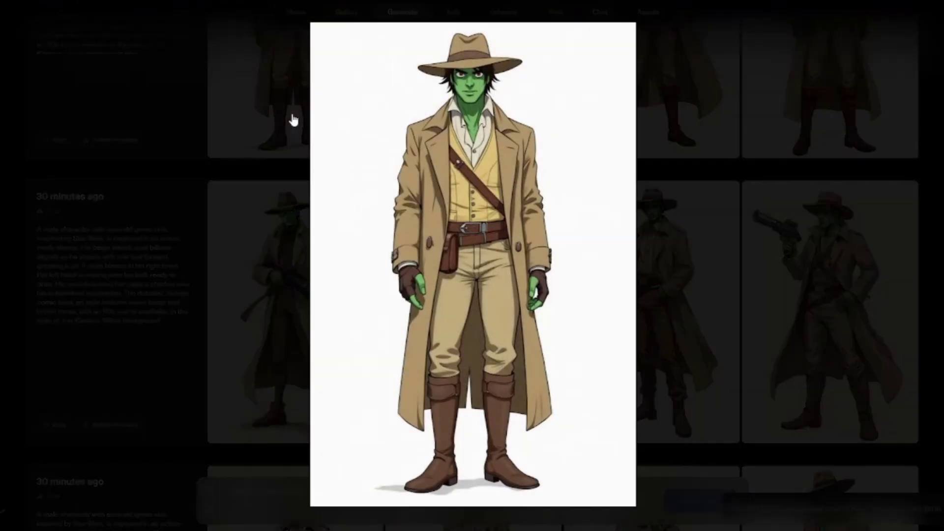
{"action": "key", "text": "Right"}
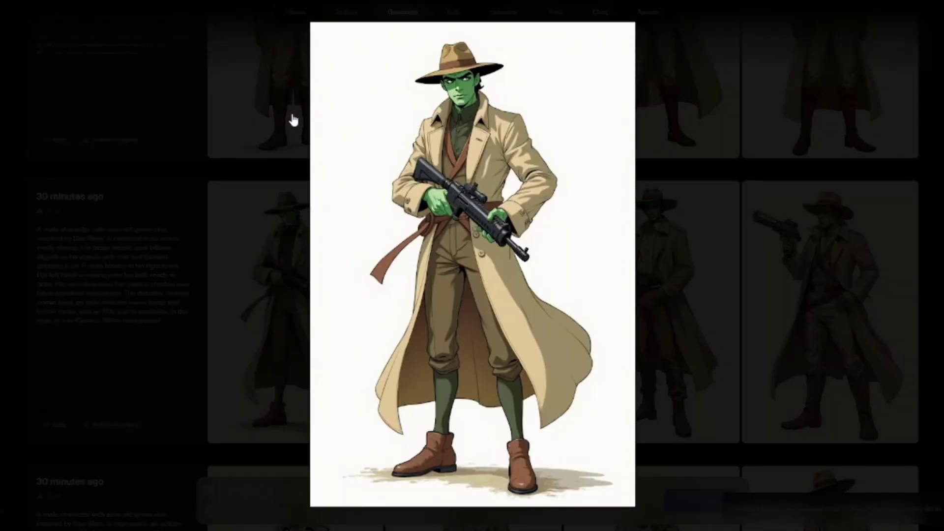
{"action": "key", "text": "Right"}
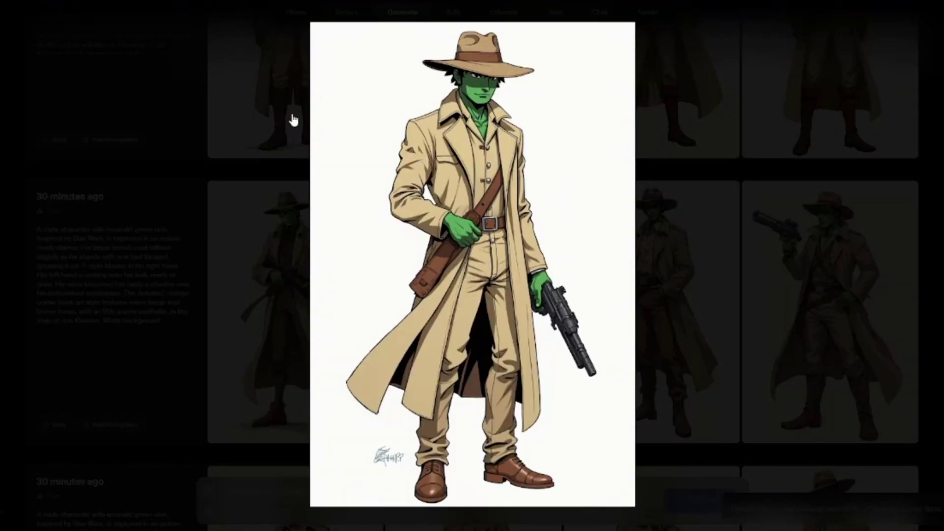
{"action": "key", "text": "Right"}
{"action": "key", "text": "Right"}
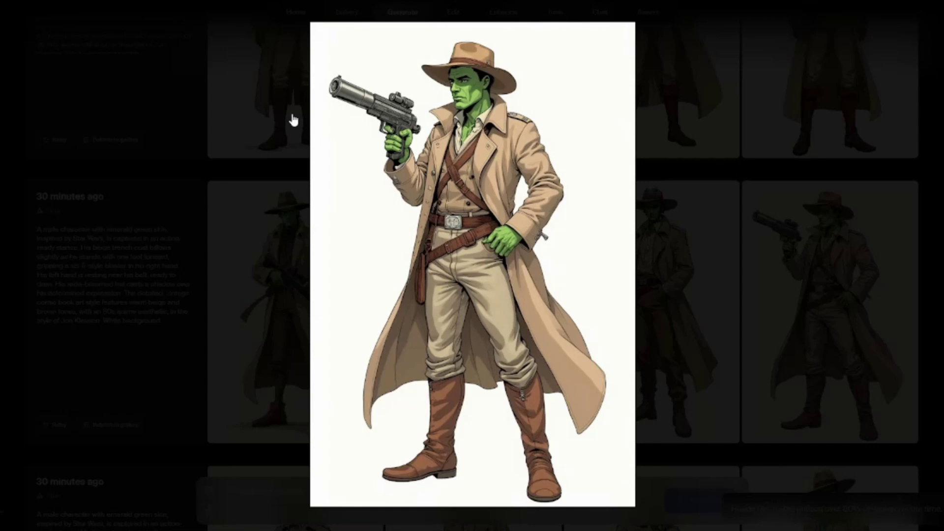
{"action": "key", "text": "Right"}
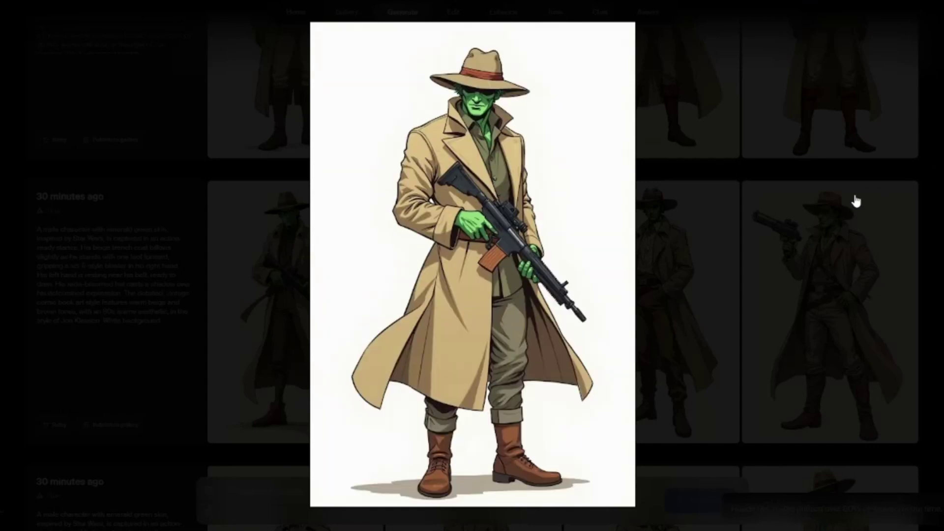
{"action": "left_click", "coordinate": [856, 201]}
{"action": "key", "text": "alt+Tab"}
{"action": "key", "text": "alt+Tab"}
Read the refined prompts in the Character Design Prompts chat, then return to Krea.
{"action": "key", "text": "Tab"}
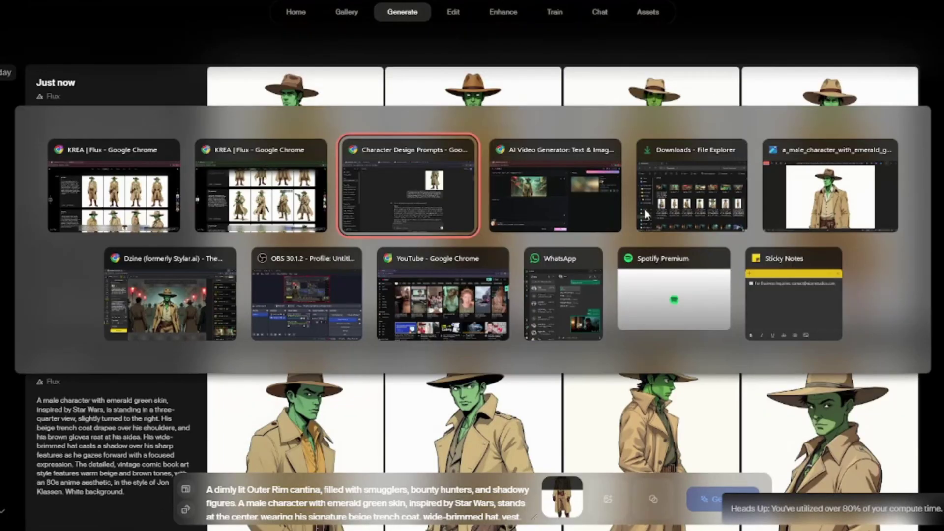
{"action": "scroll", "coordinate": [463, 277], "scroll_direction": "down", "scroll_amount": 15}
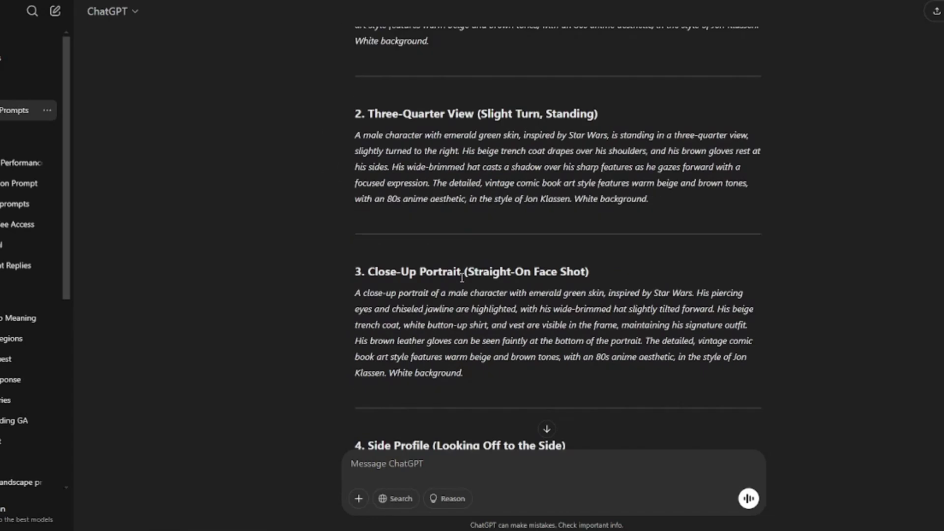
{"action": "scroll", "coordinate": [540, 226], "scroll_direction": "down", "scroll_amount": 10}
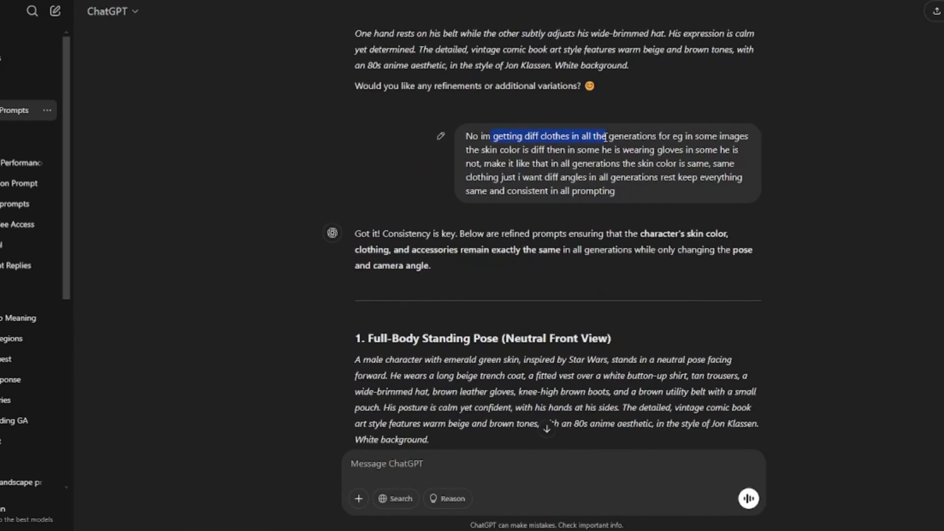
{"action": "left_click", "coordinate": [562, 166]}
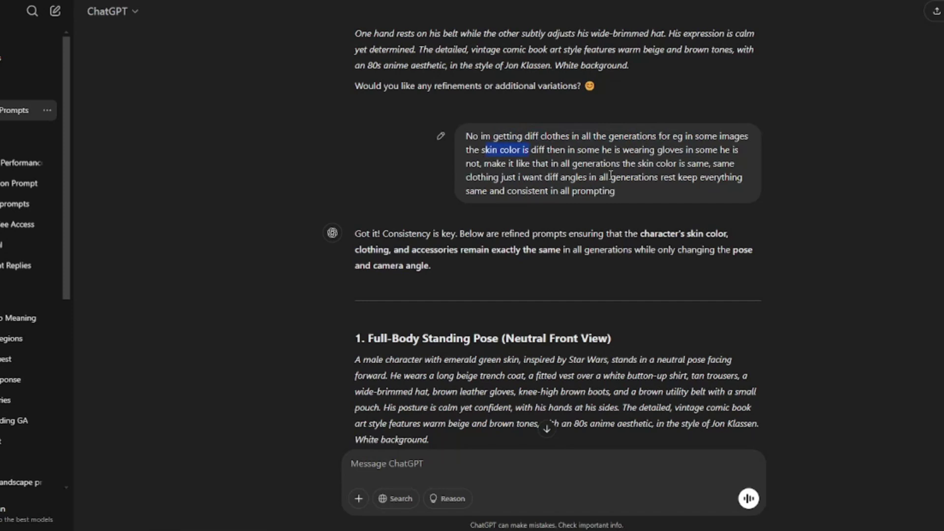
{"action": "scroll", "coordinate": [509, 235], "scroll_direction": "down", "scroll_amount": 5}
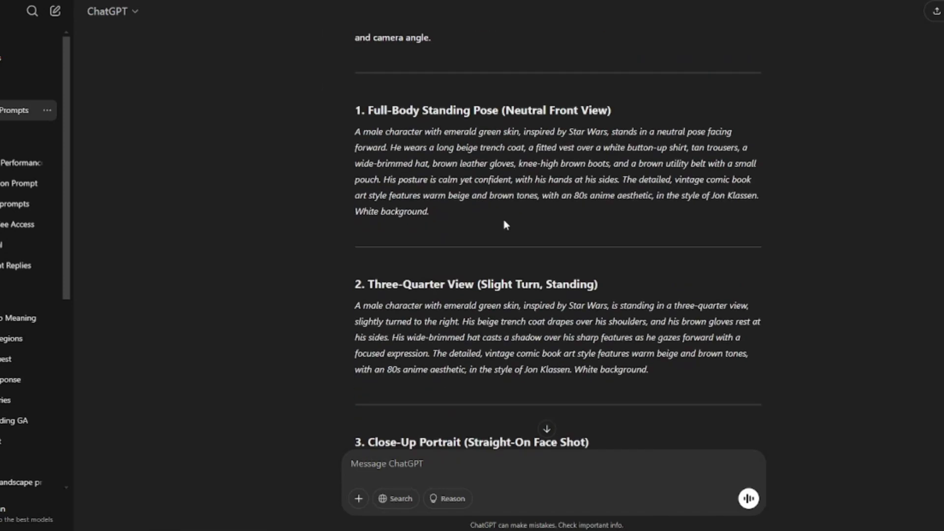
{"action": "scroll", "coordinate": [512, 241], "scroll_direction": "up", "scroll_amount": 3}
{"action": "scroll", "coordinate": [511, 241], "scroll_direction": "down", "scroll_amount": 3}
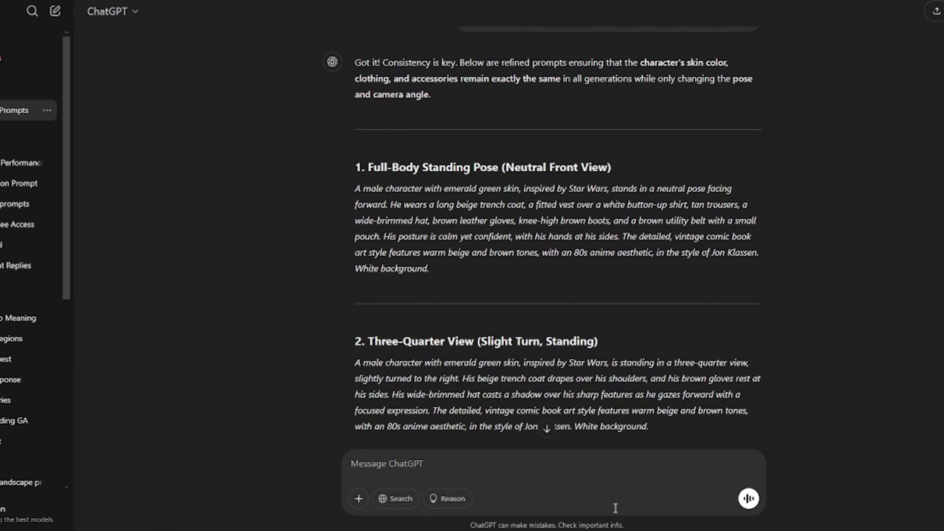
{"action": "mouse_move", "coordinate": [632, 526]}
{"action": "left_click", "coordinate": [632, 497]}
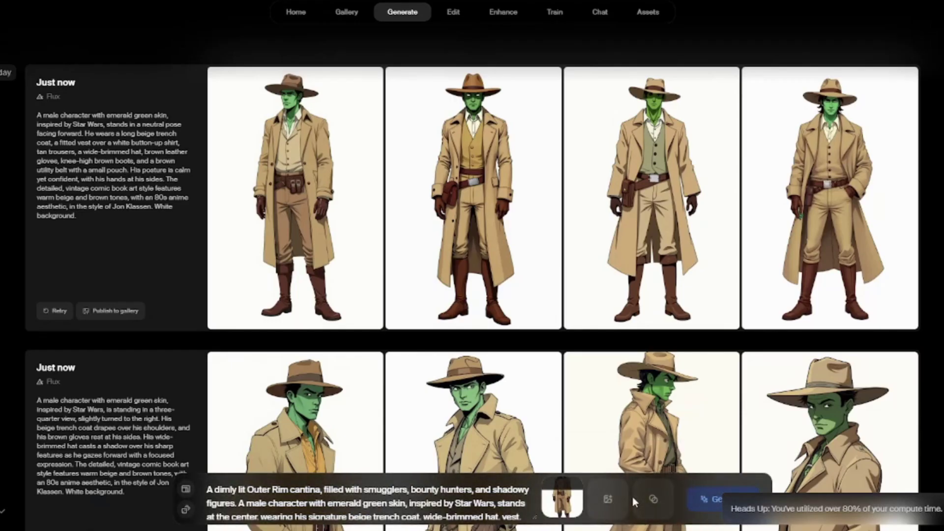
Open a neutral-pose gunslinger render in Photos and advance to the walking image.
{"action": "scroll", "coordinate": [245, 231], "scroll_direction": "down", "scroll_amount": 5}
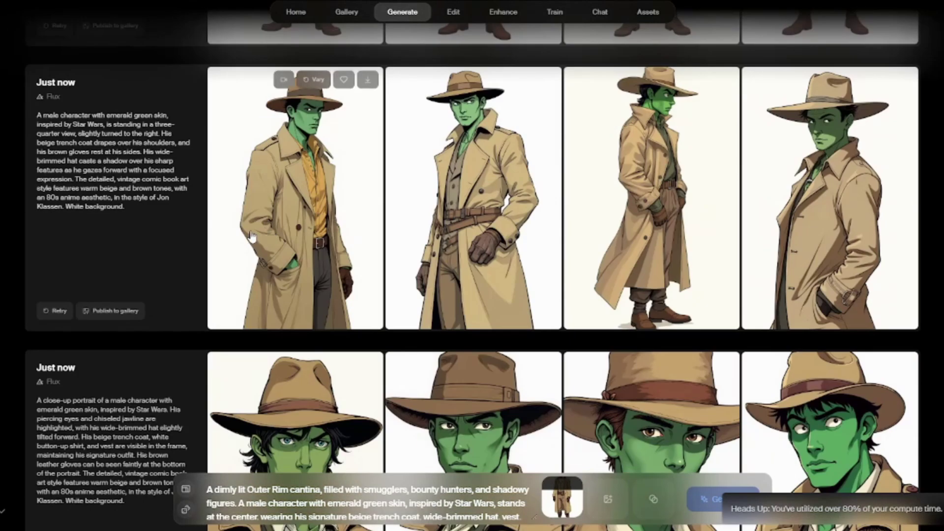
{"action": "scroll", "coordinate": [246, 231], "scroll_direction": "up", "scroll_amount": 5}
{"action": "left_click", "coordinate": [901, 80]}
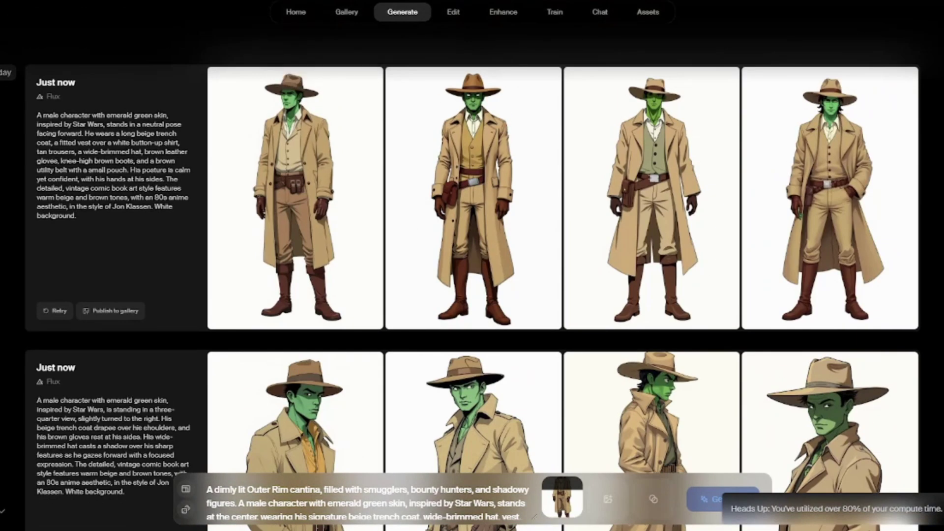
{"action": "key", "text": "Right"}
{"action": "key", "text": "Right"}
{"action": "key", "text": "Right"}
{"action": "key", "text": "Right"}
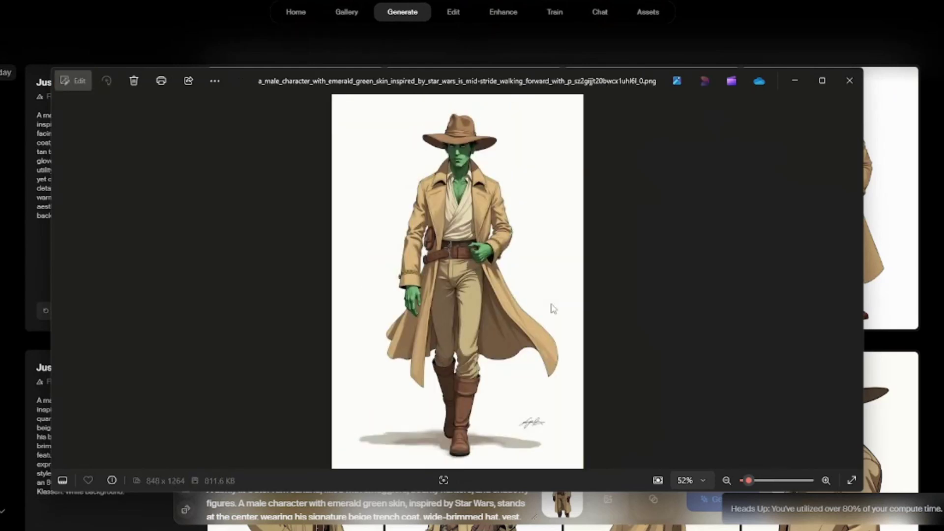
Step through the crate-seated, walking, back, side-profile and close-up renders, then minimize Photos.
{"action": "key", "text": "Right"}
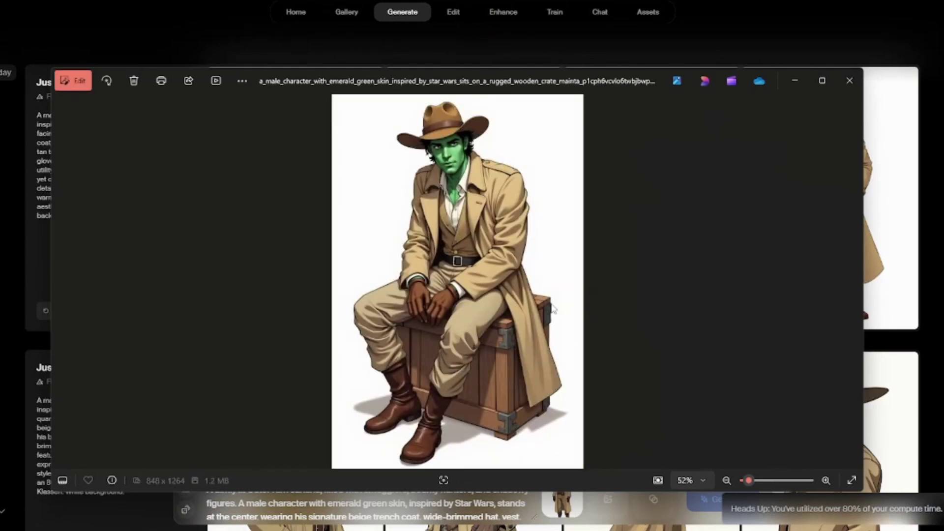
{"action": "key", "text": "Right"}
{"action": "key", "text": "Right"}
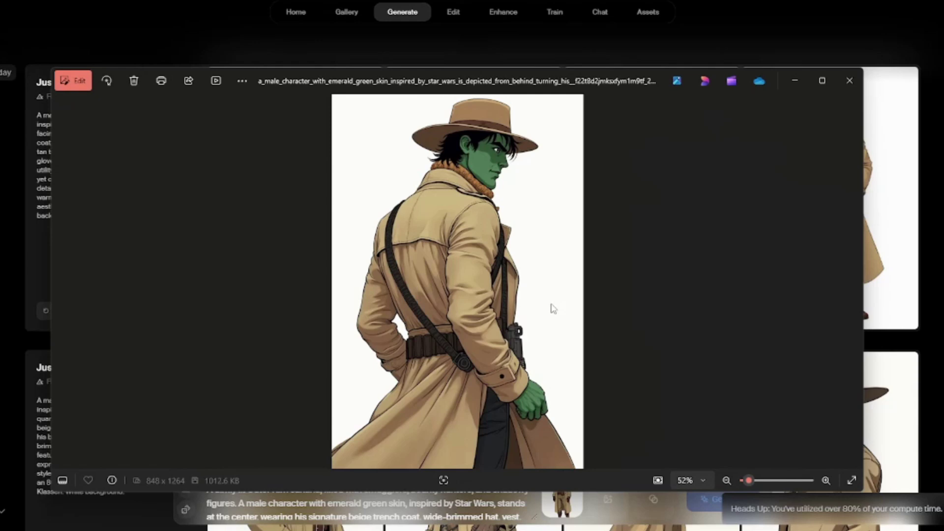
{"action": "key", "text": "Right"}
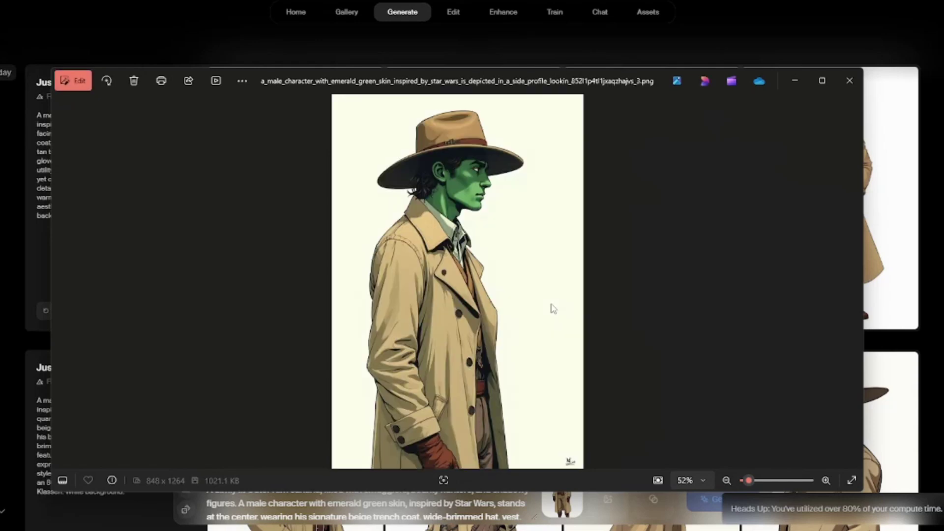
{"action": "key", "text": "Right"}
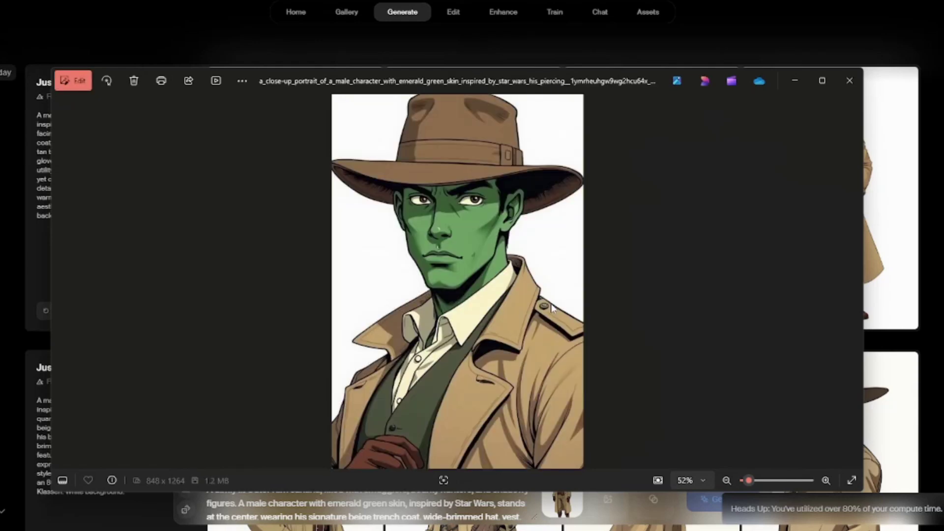
{"action": "key", "text": "Right"}
{"action": "key", "text": "Right"}
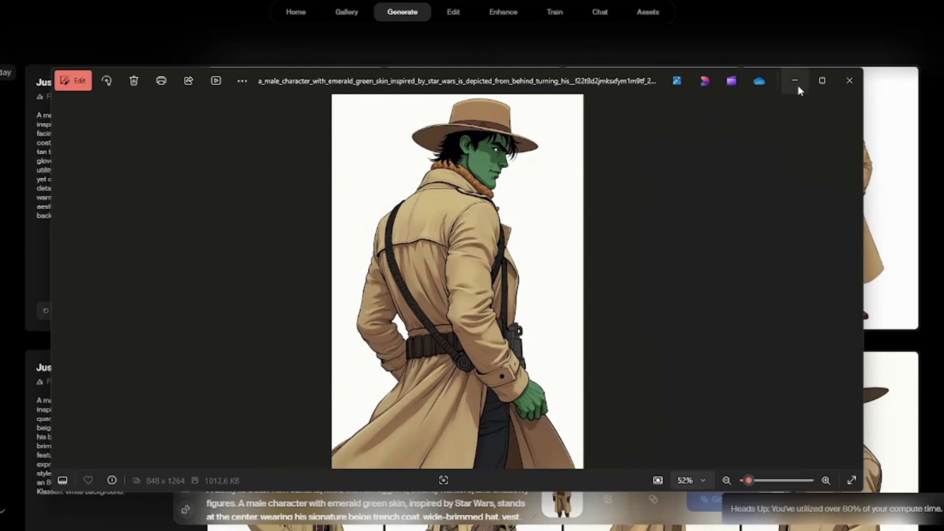
{"action": "key", "text": "Right"}
{"action": "key", "text": "Right"}
{"action": "key", "text": "Right"}
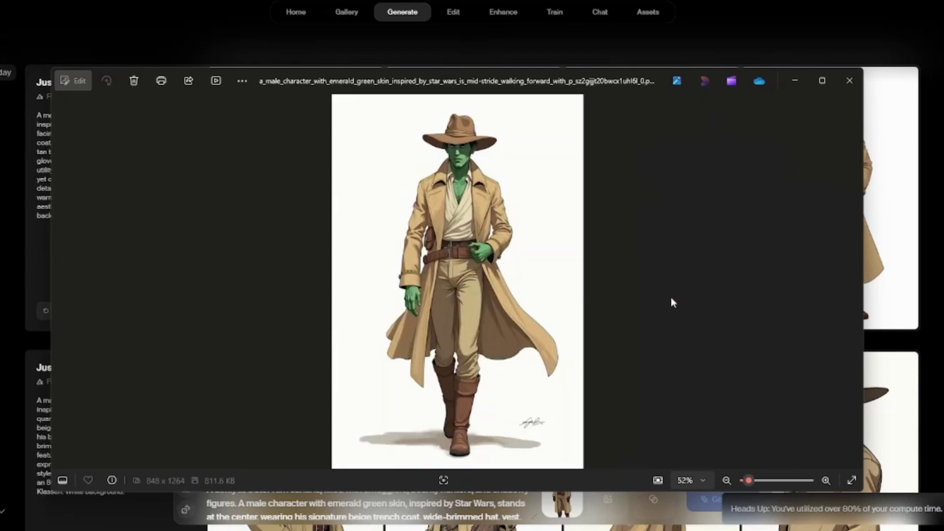
{"action": "key", "text": "Right"}
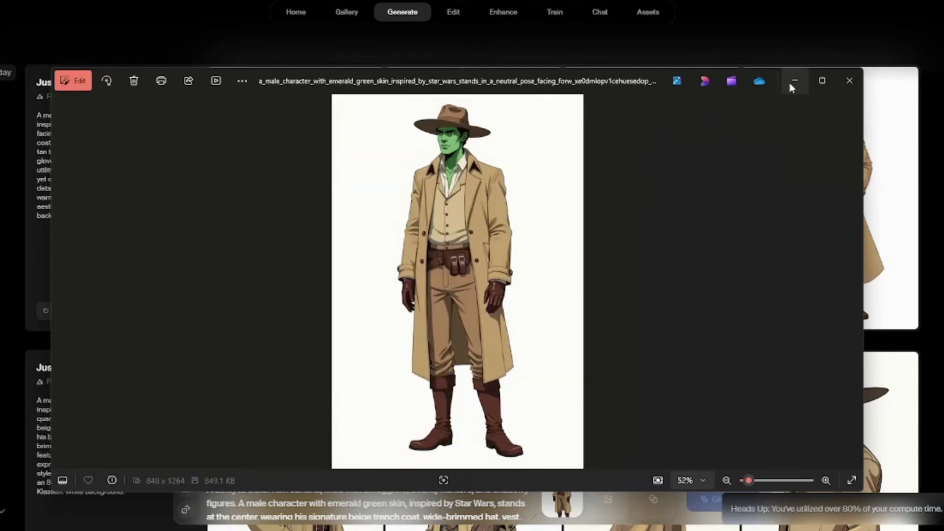
{"action": "left_click", "coordinate": [792, 87]}
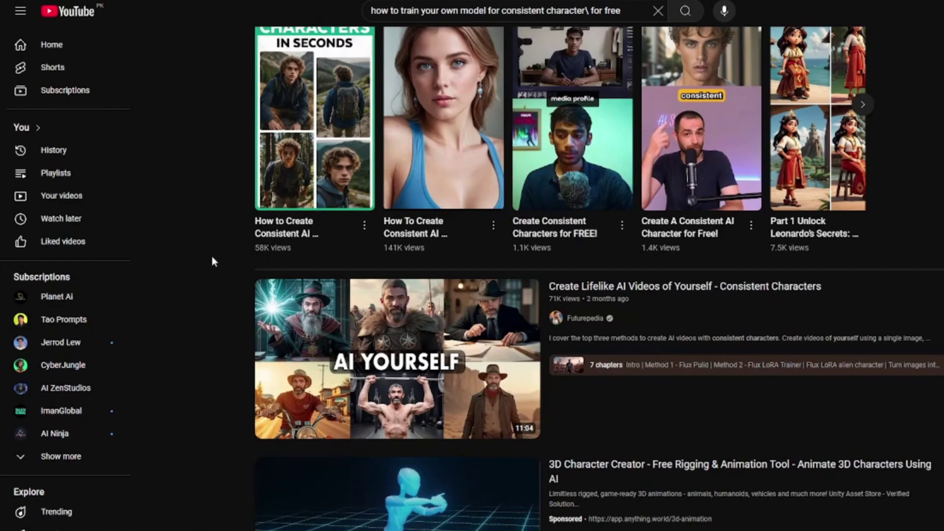
Scroll the YouTube results on free consistent-character model training, then switch to Dzine.
{"action": "scroll", "coordinate": [211, 258], "scroll_direction": "down", "scroll_amount": 10}
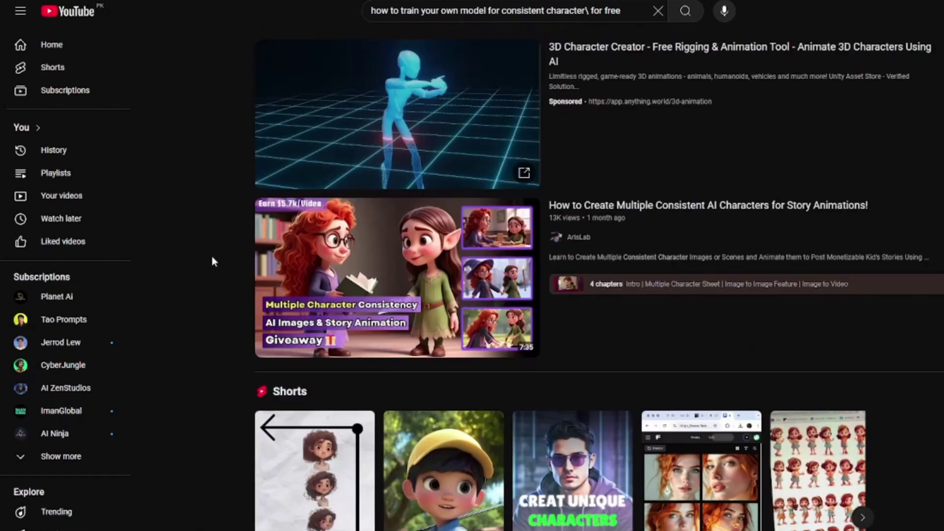
{"action": "scroll", "coordinate": [212, 261], "scroll_direction": "down", "scroll_amount": 15}
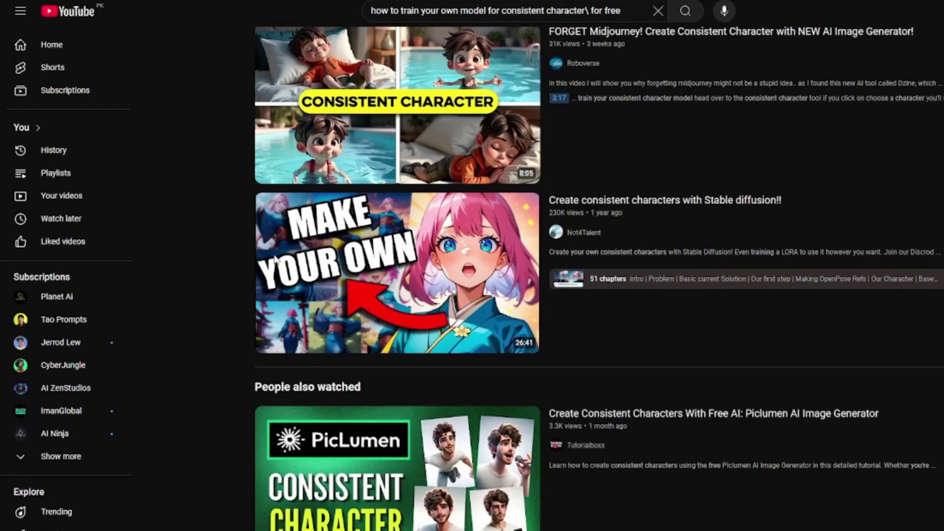
{"action": "mouse_move", "coordinate": [897, 518]}
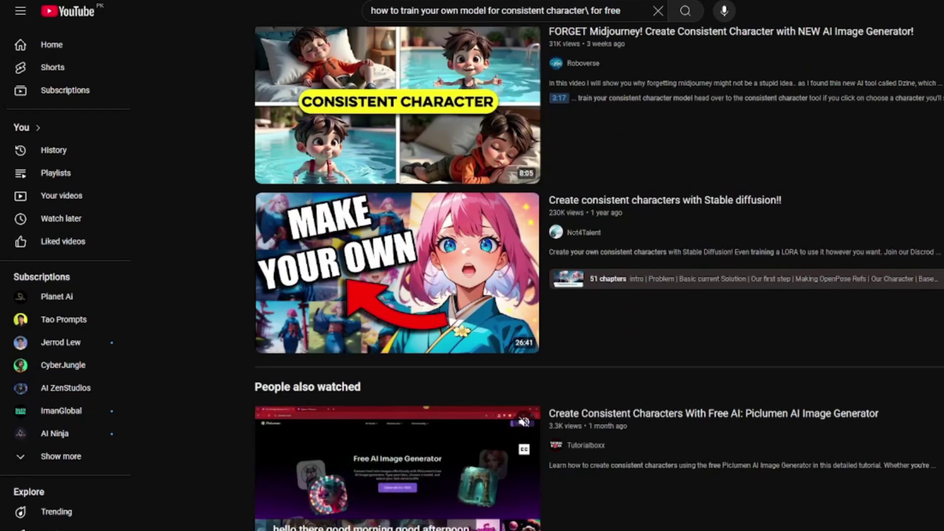
{"action": "left_click", "coordinate": [685, 485]}
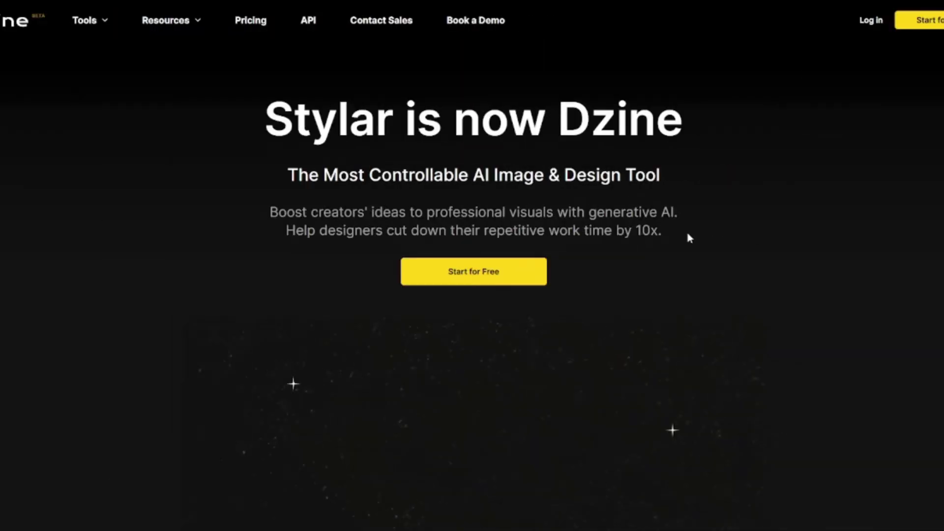
Sign in with Google, then view the Beginner plan's 7-day free-trial checkout with card payment.
{"action": "left_click", "coordinate": [867, 149]}
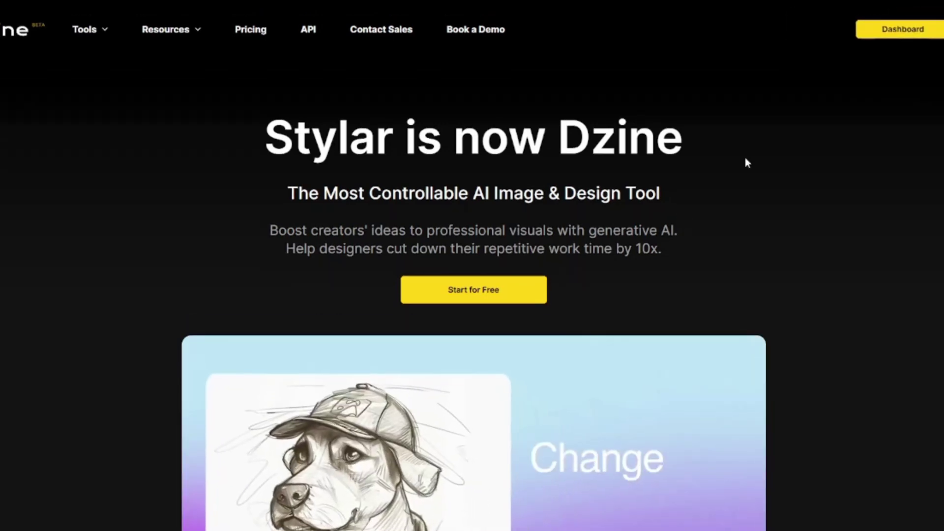
{"action": "left_click", "coordinate": [902, 29]}
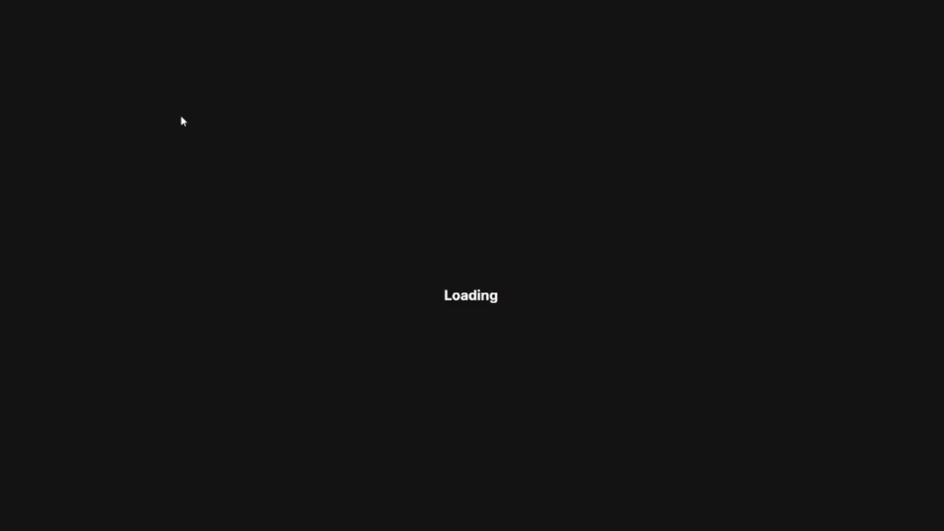
{"action": "scroll", "coordinate": [226, 282], "scroll_direction": "down", "scroll_amount": 2}
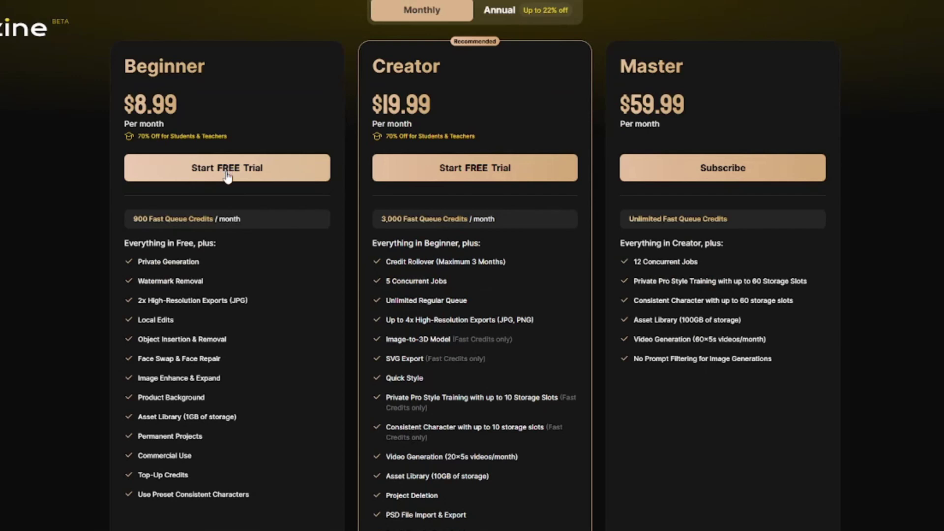
{"action": "left_click", "coordinate": [227, 178]}
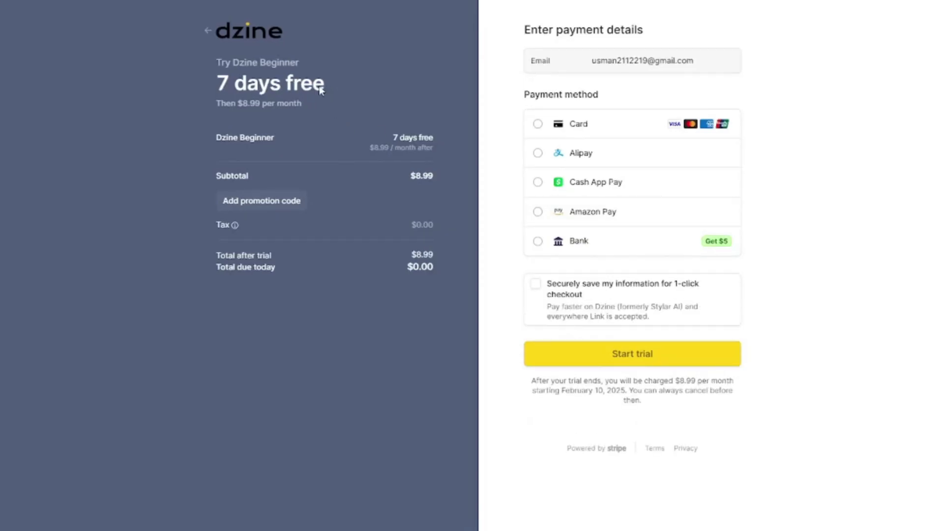
{"action": "triple_click", "coordinate": [223, 86]}
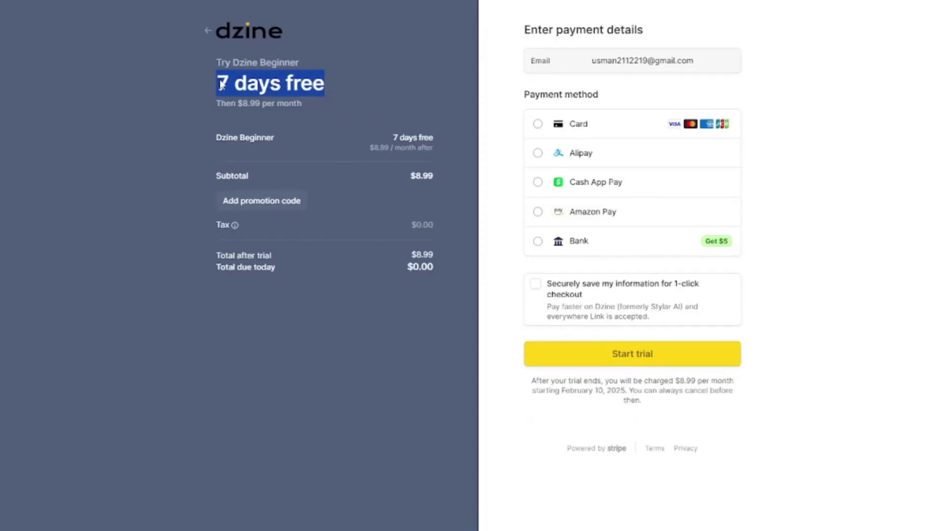
{"action": "left_click", "coordinate": [567, 126]}
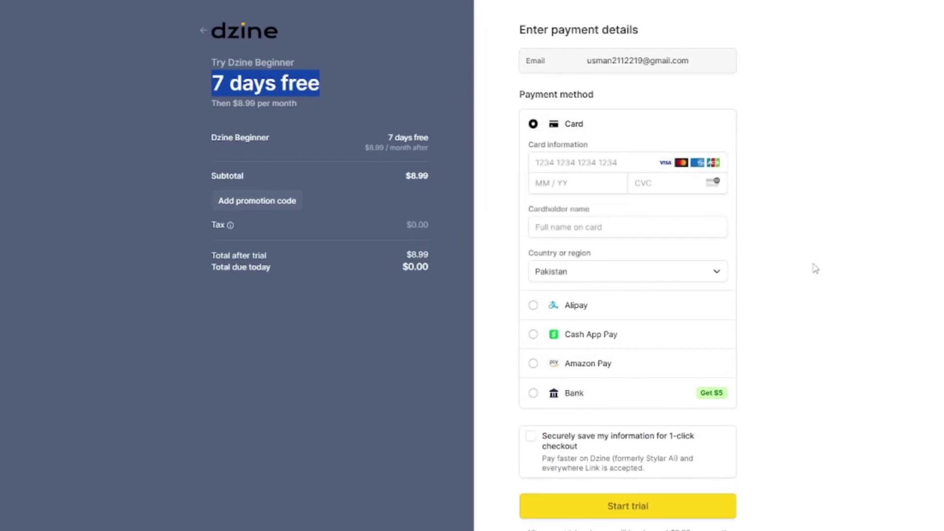
{"action": "scroll", "coordinate": [790, 390], "scroll_direction": "down", "scroll_amount": 2}
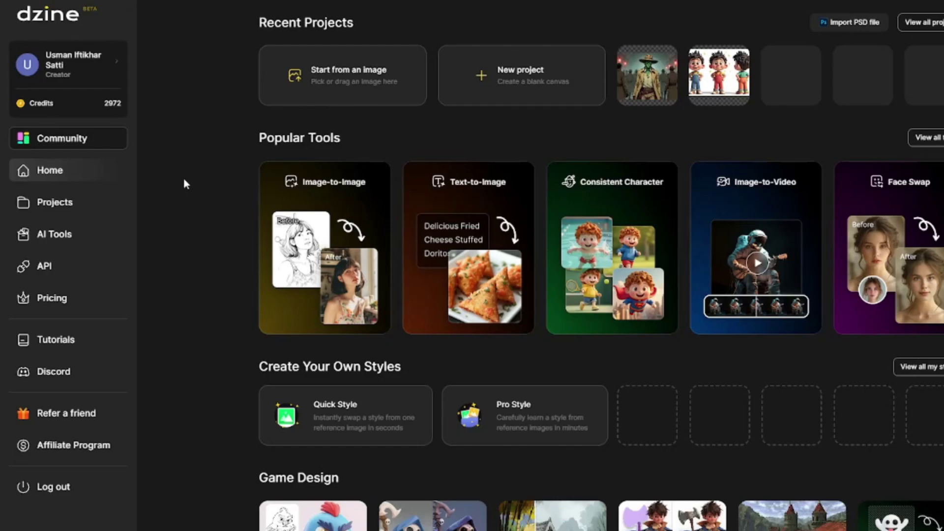
Create a new square 1536×1536 project and bring up the Character tools.
{"action": "left_click", "coordinate": [496, 74]}
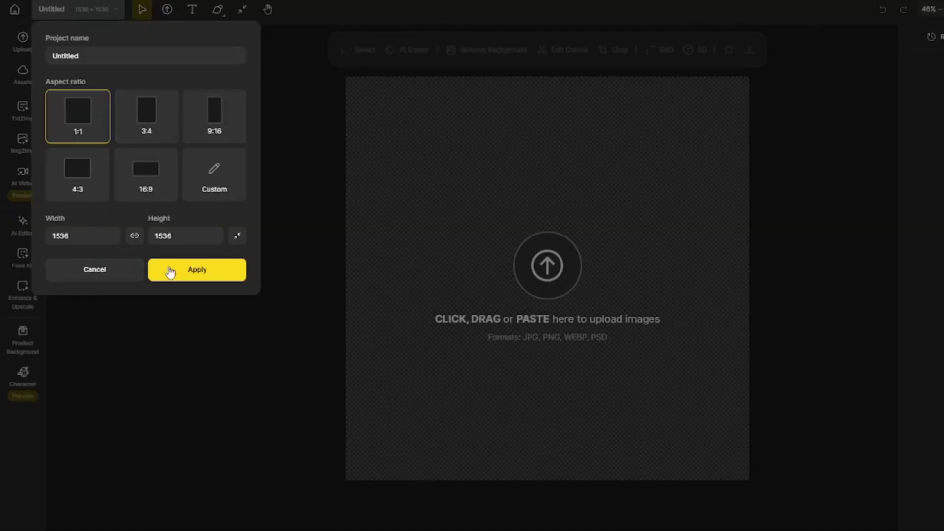
{"action": "left_click", "coordinate": [188, 276]}
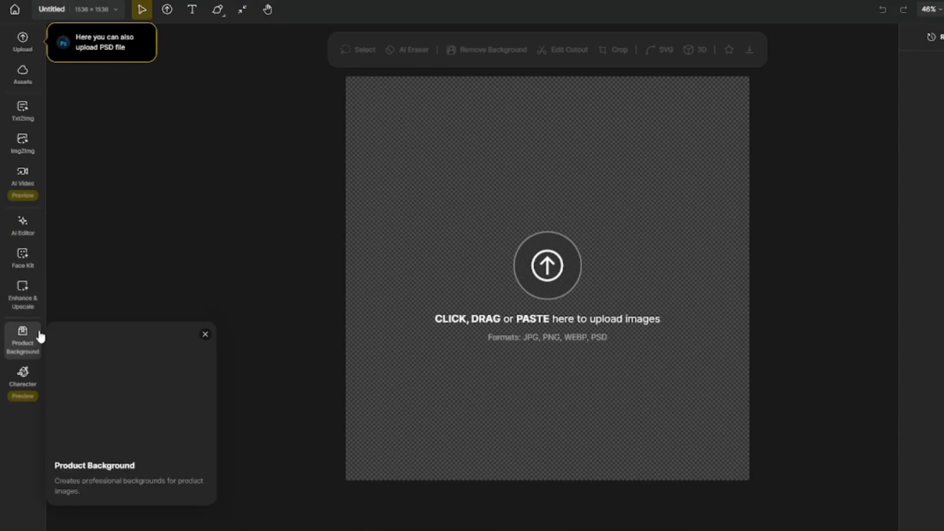
{"action": "left_click", "coordinate": [29, 384]}
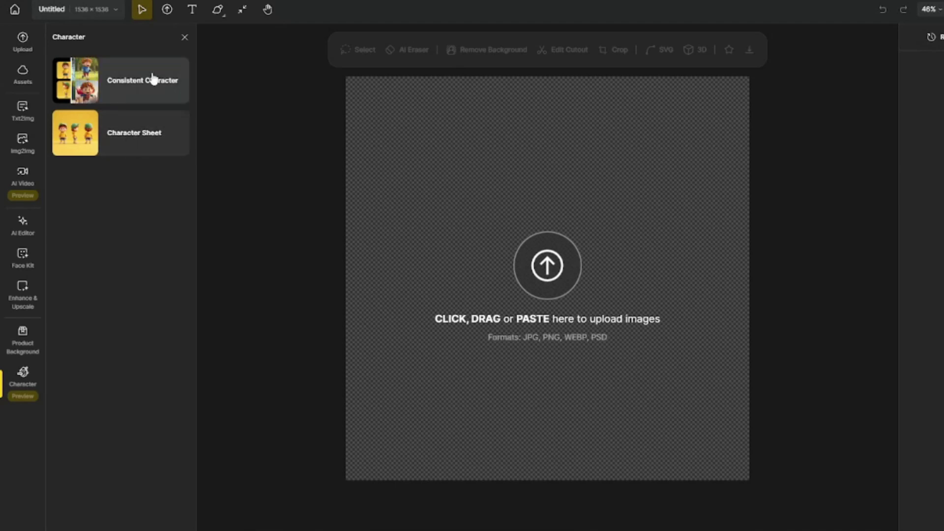
Create and train a Consistent Character named 'Star Wars Ch' from seven gunslinger reference images.
{"action": "left_click", "coordinate": [145, 97]}
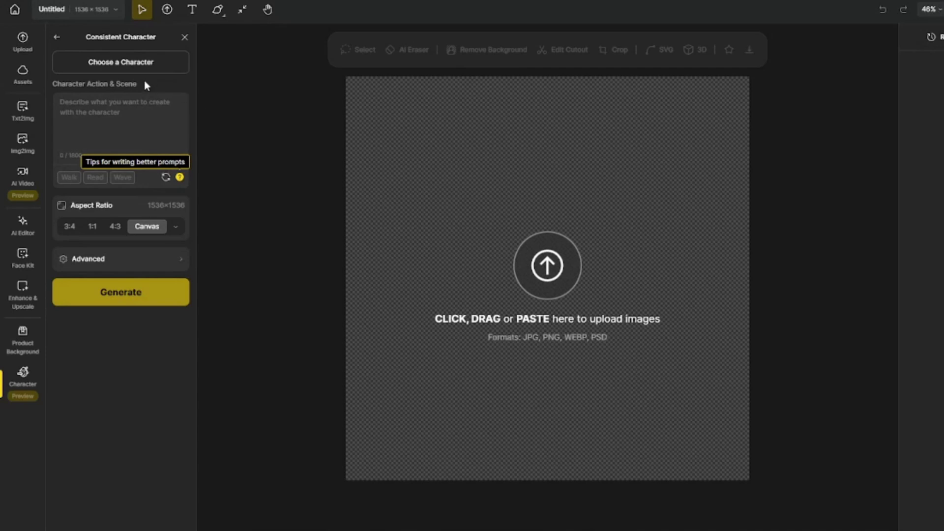
{"action": "left_click", "coordinate": [126, 71]}
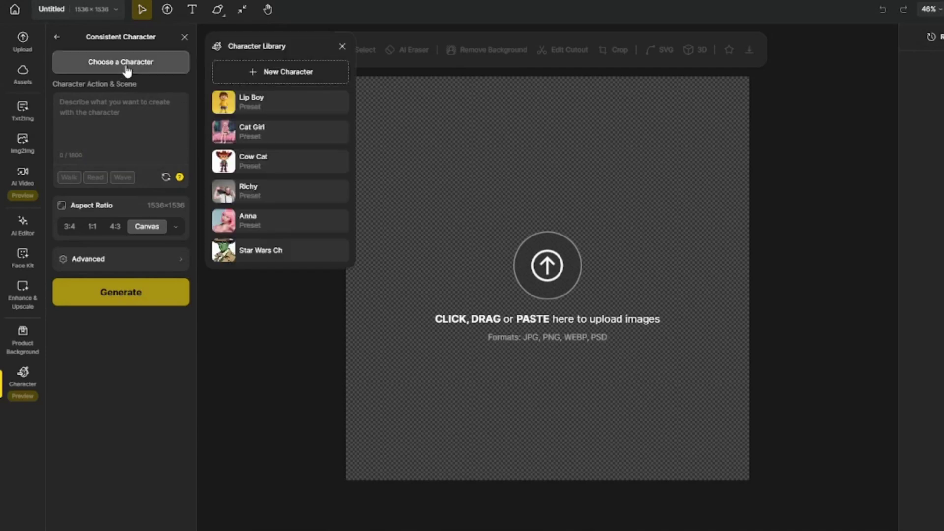
{"action": "left_click", "coordinate": [288, 74]}
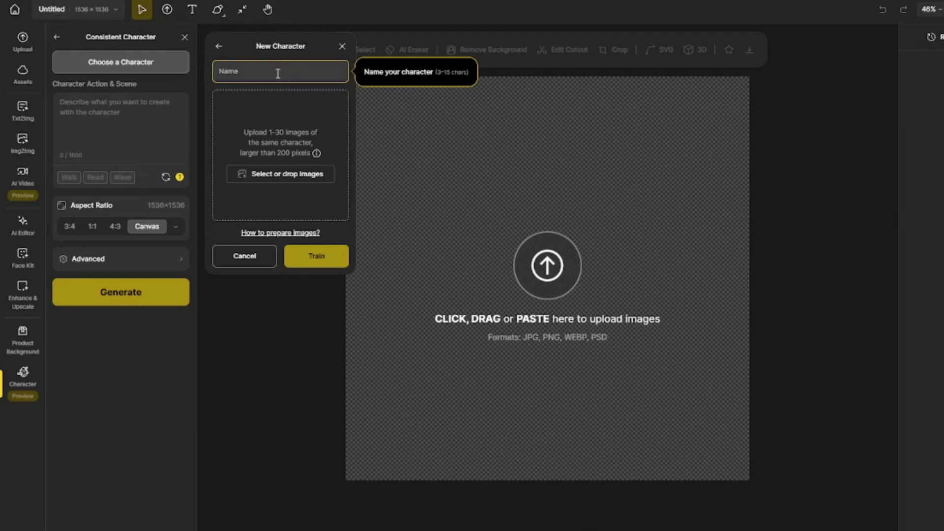
{"action": "type", "text": "Star Wars"}
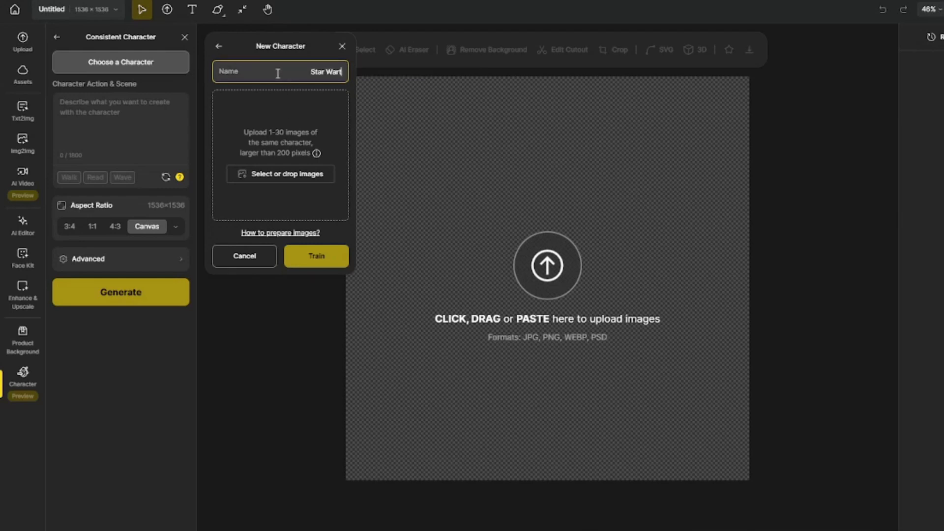
{"action": "type", "text": " Ch"}
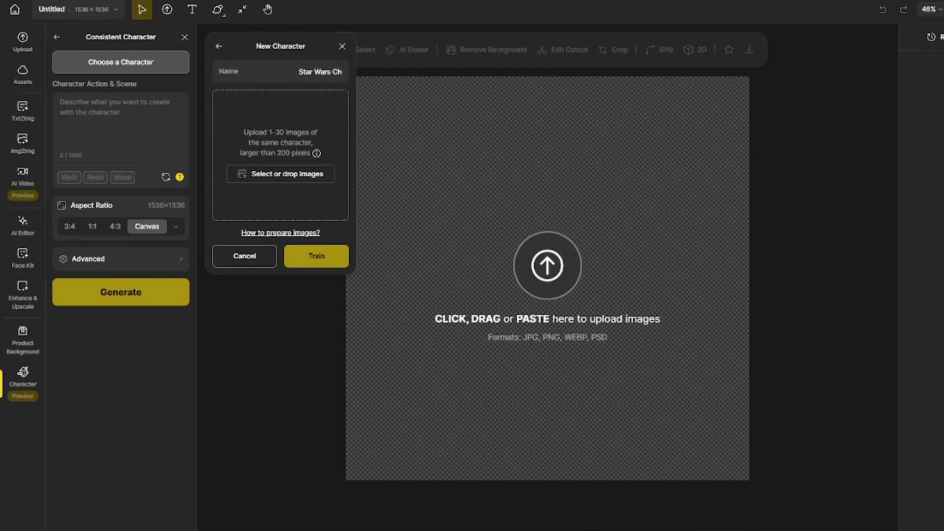
{"action": "left_click_drag", "start_coordinate": [221, 226], "coordinate": [266, 157]}
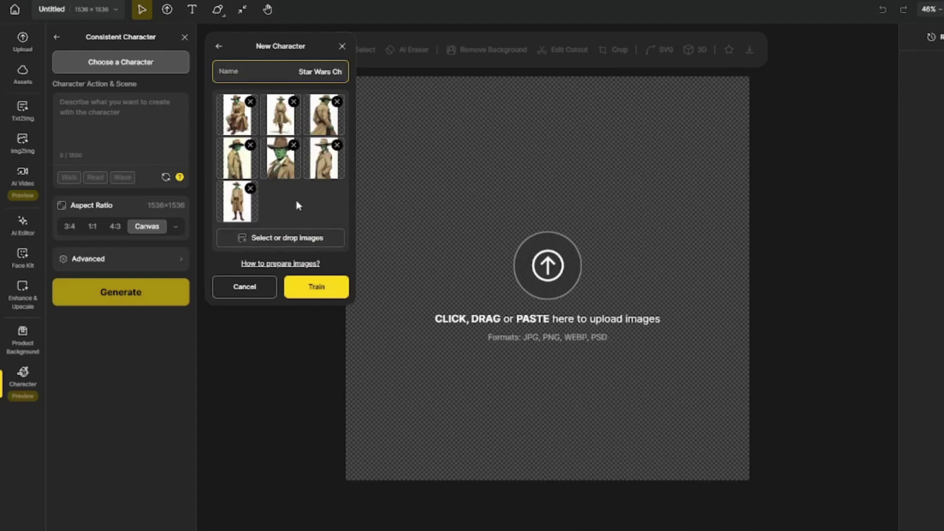
{"action": "left_click", "coordinate": [326, 292]}
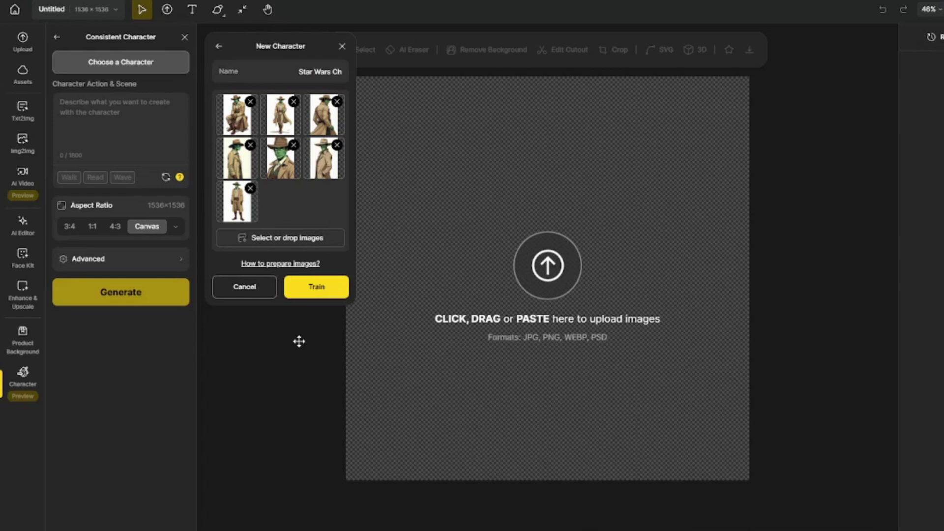
{"action": "left_click", "coordinate": [219, 46]}
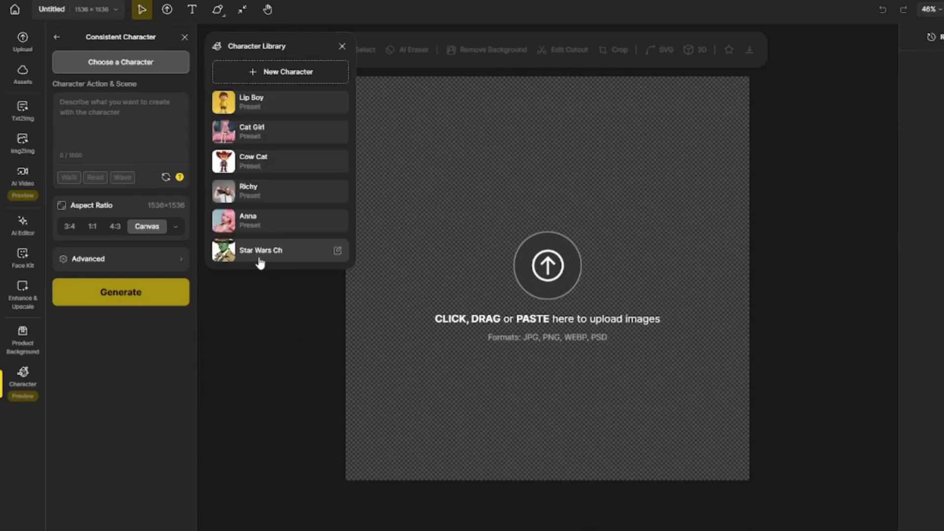
Select Star Wars Ch, highlight its description, focus the Action & Scene box, then switch to ChatGPT.
{"action": "left_click", "coordinate": [255, 261]}
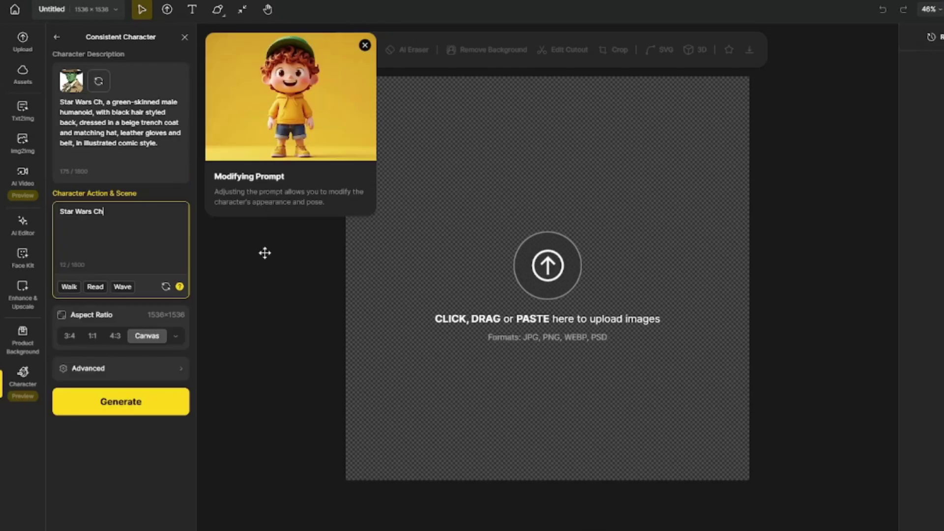
{"action": "triple_click", "coordinate": [168, 148]}
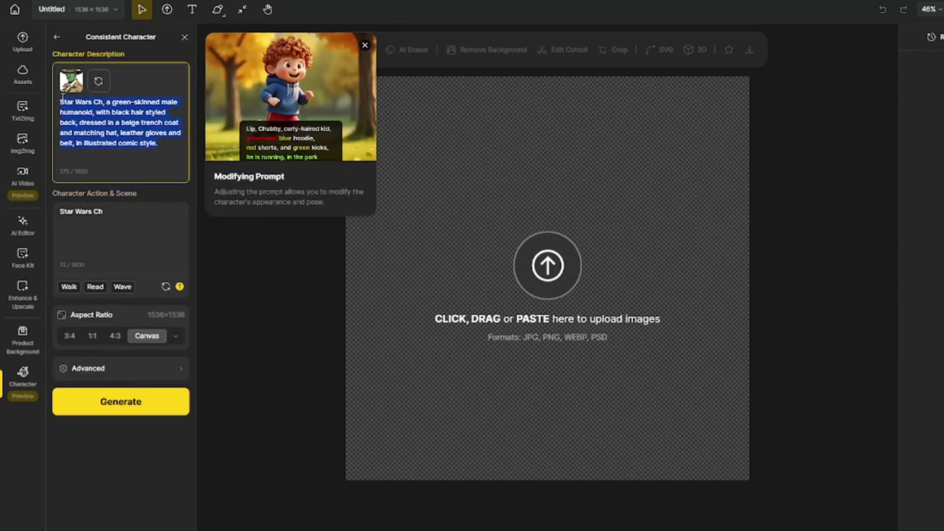
{"action": "left_click", "coordinate": [133, 212]}
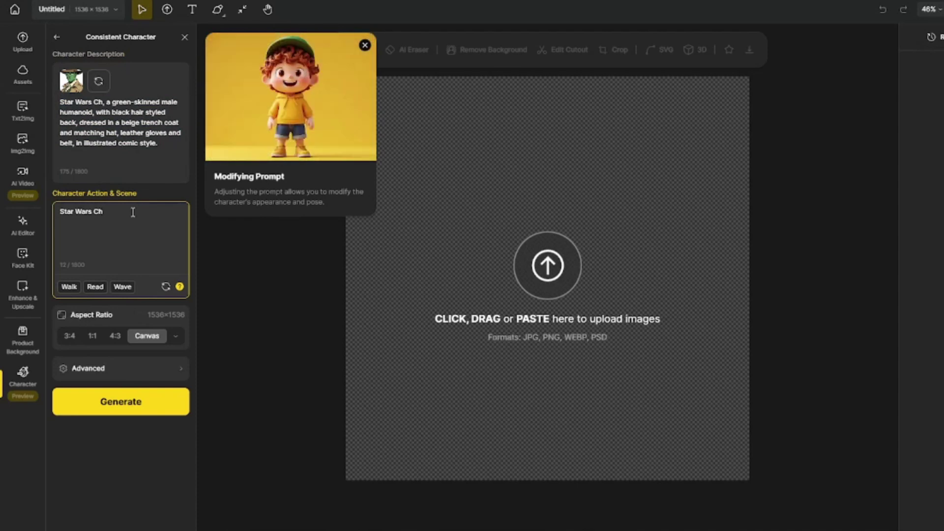
{"action": "key", "text": "alt+Tab"}
{"action": "key", "text": "alt+Tab"}
{"action": "key", "text": "alt+Tab"}
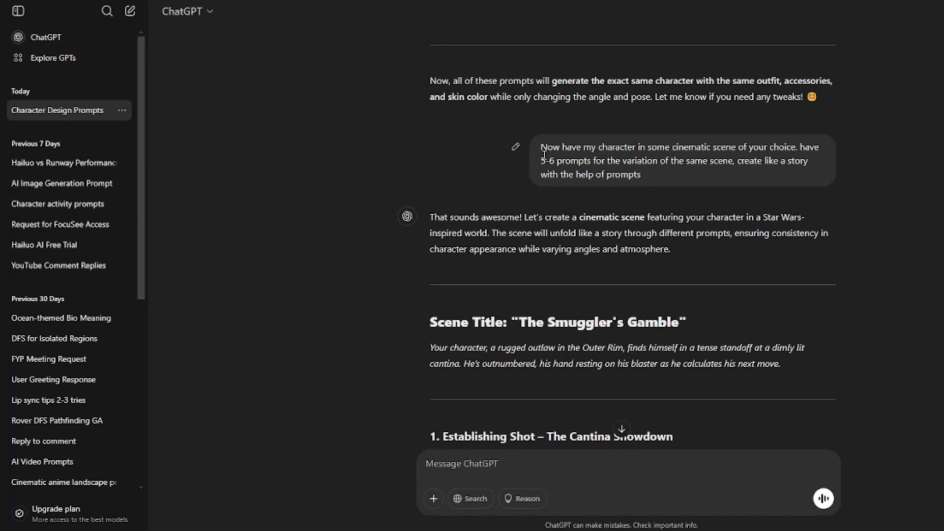
Scroll the ChatGPT reply and try selecting the Cantina Showdown scene title text.
{"action": "scroll", "coordinate": [544, 155], "scroll_direction": "down", "scroll_amount": 3}
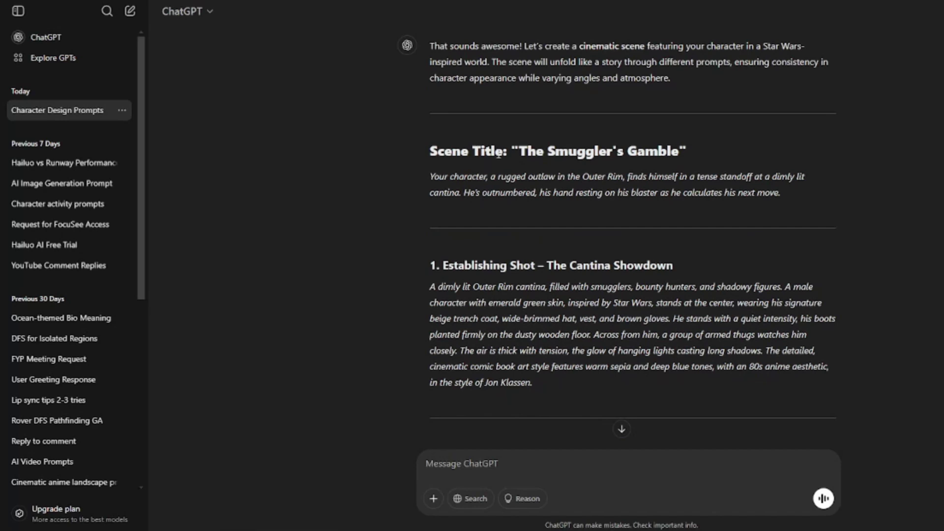
{"action": "left_click_drag", "start_coordinate": [443, 151], "coordinate": [655, 154]}
{"action": "left_click", "coordinate": [656, 154]}
{"action": "scroll", "coordinate": [468, 260], "scroll_direction": "down", "scroll_amount": 2}
{"action": "left_click_drag", "start_coordinate": [468, 257], "coordinate": [432, 152]}
{"action": "left_click", "coordinate": [433, 152]}
Select the full Cantina Showdown establishing-shot description and return to the Dzine window.
{"action": "scroll", "coordinate": [432, 152], "scroll_direction": "down", "scroll_amount": 2}
{"action": "left_click_drag", "start_coordinate": [486, 264], "coordinate": [718, 328]}
{"action": "scroll", "coordinate": [552, 261], "scroll_direction": "down", "scroll_amount": 5}
{"action": "left_click_drag", "start_coordinate": [481, 234], "coordinate": [517, 306]}
{"action": "scroll", "coordinate": [518, 422], "scroll_direction": "down", "scroll_amount": 5}
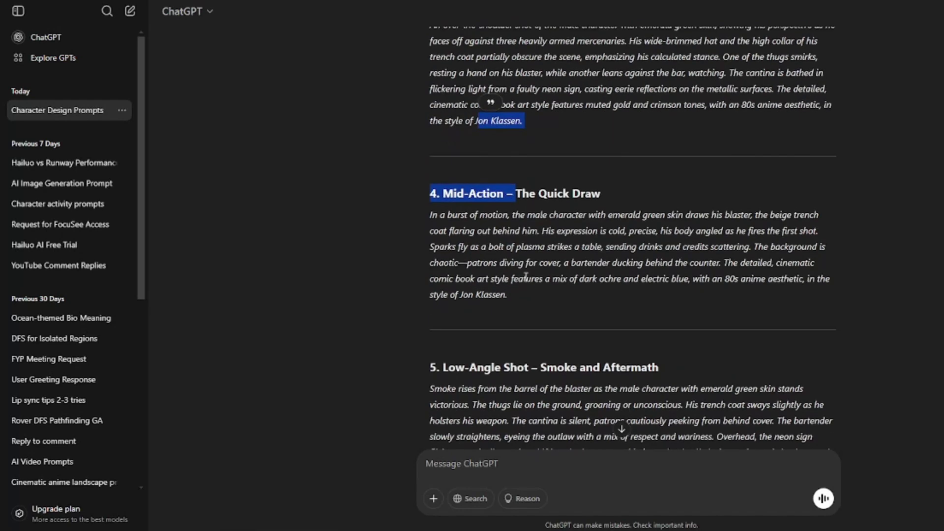
{"action": "scroll", "coordinate": [531, 285], "scroll_direction": "up", "scroll_amount": 10}
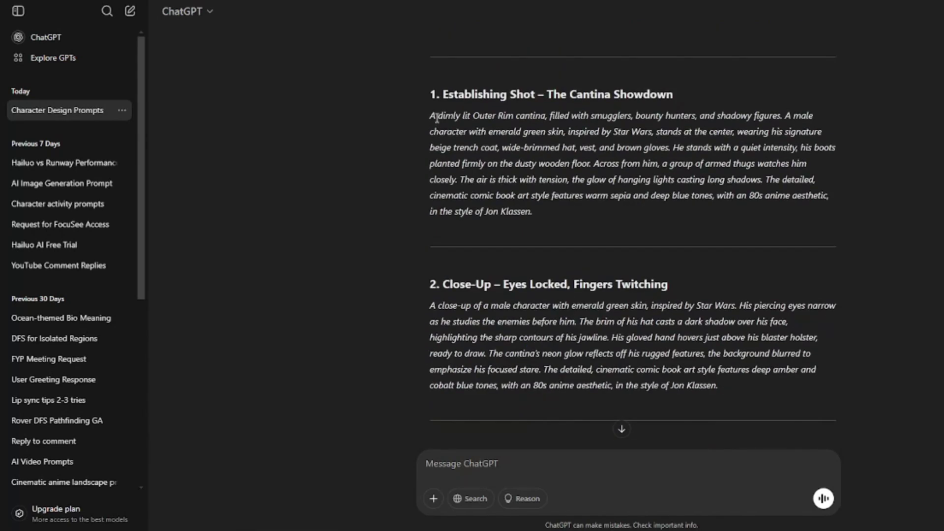
{"action": "left_click_drag", "start_coordinate": [432, 115], "coordinate": [544, 221]}
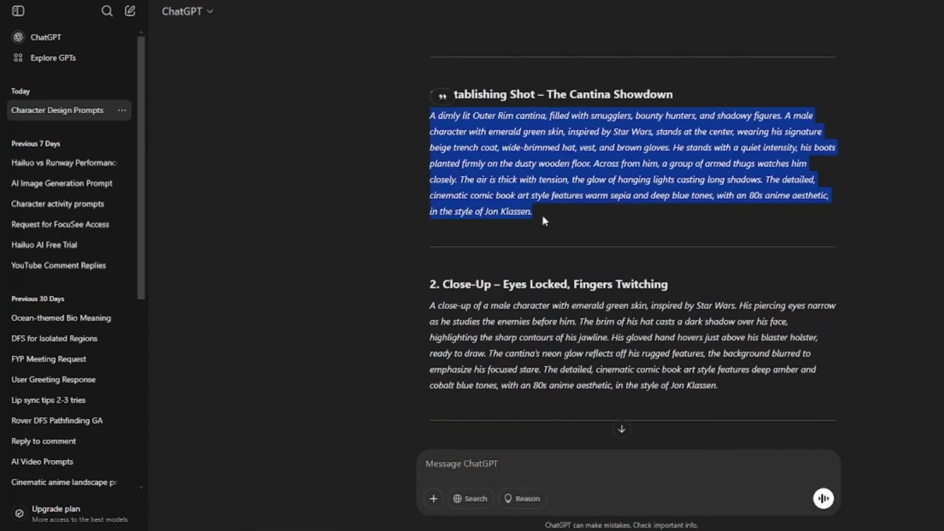
{"action": "key", "text": "alt+Tab"}
{"action": "key", "text": "alt+Tab"}
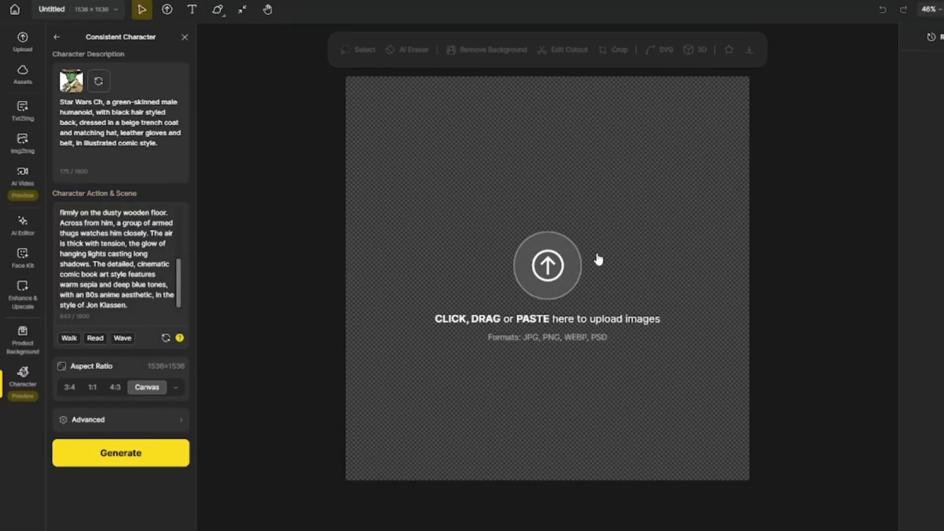
Select the Close-Up paragraph in ChatGPT, then return to the Dzine canvas.
{"action": "key", "text": "alt+Tab"}
{"action": "scroll", "coordinate": [598, 259], "scroll_direction": "down", "scroll_amount": 5}
{"action": "left_click_drag", "start_coordinate": [431, 77], "coordinate": [709, 163]}
{"action": "key", "text": "alt+Tab"}
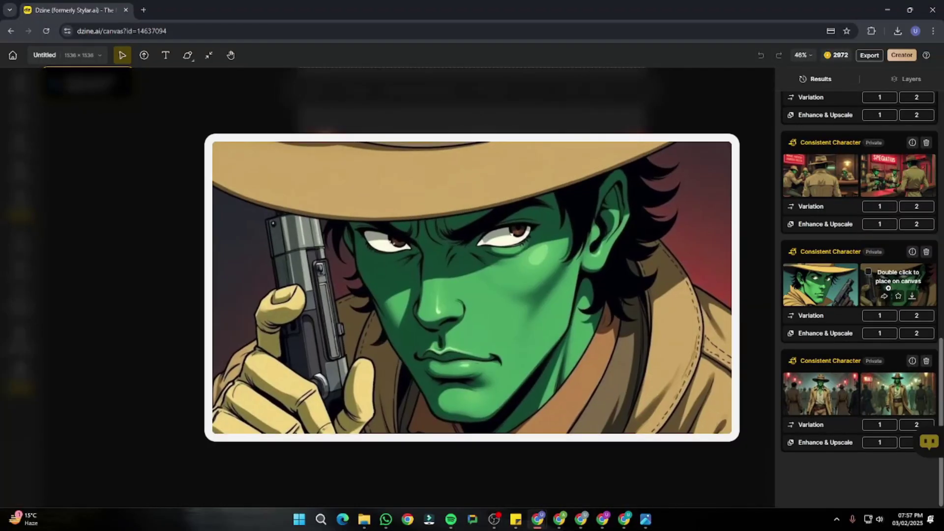
Scroll the Results panel up through the cantina generations to the 2x upscaled entries.
{"action": "mouse_move", "coordinate": [822, 288]}
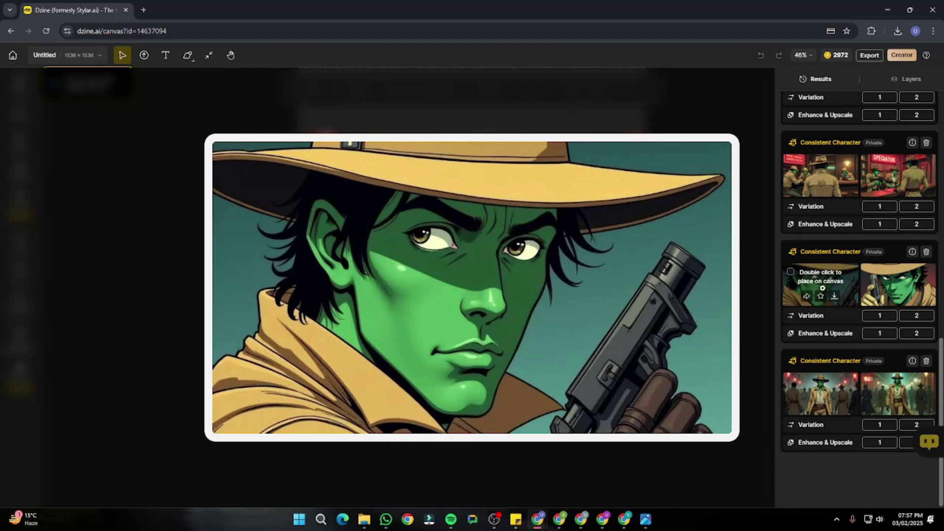
{"action": "scroll", "coordinate": [894, 175], "scroll_direction": "up", "scroll_amount": 2}
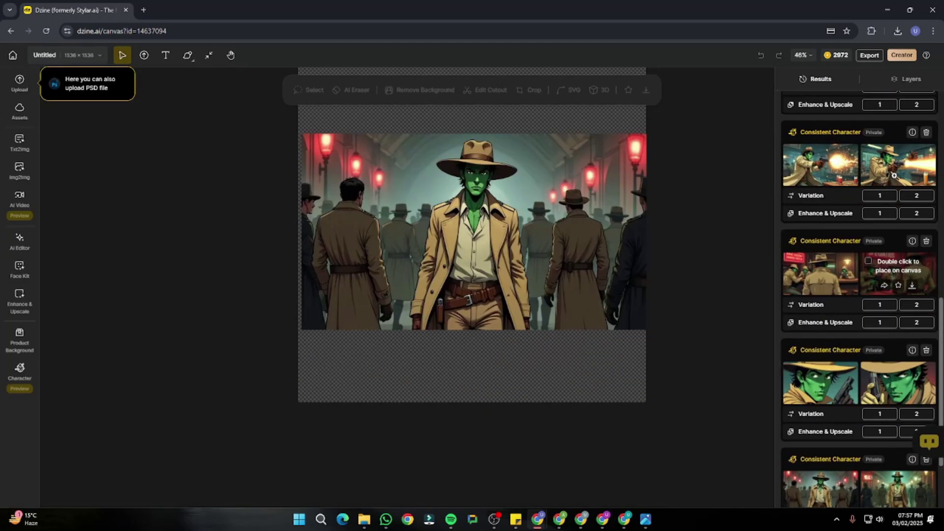
{"action": "scroll", "coordinate": [836, 197], "scroll_direction": "up", "scroll_amount": 3}
{"action": "mouse_move", "coordinate": [808, 199]}
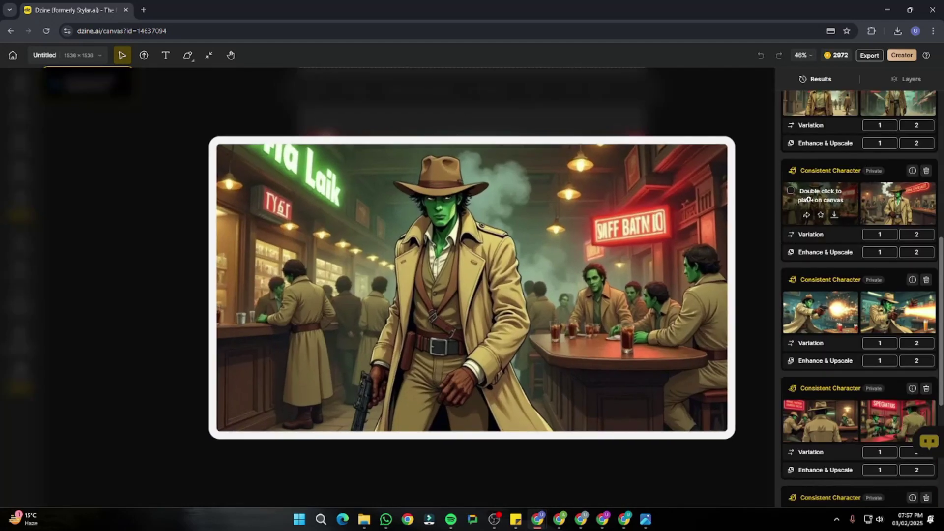
{"action": "scroll", "coordinate": [885, 180], "scroll_direction": "up", "scroll_amount": 2}
{"action": "mouse_move", "coordinate": [885, 179]}
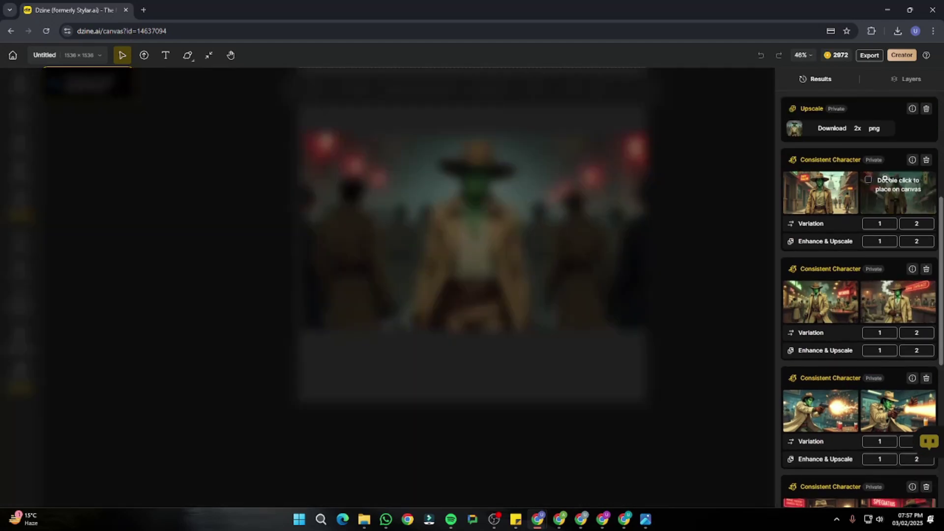
{"action": "scroll", "coordinate": [826, 197], "scroll_direction": "up", "scroll_amount": 3}
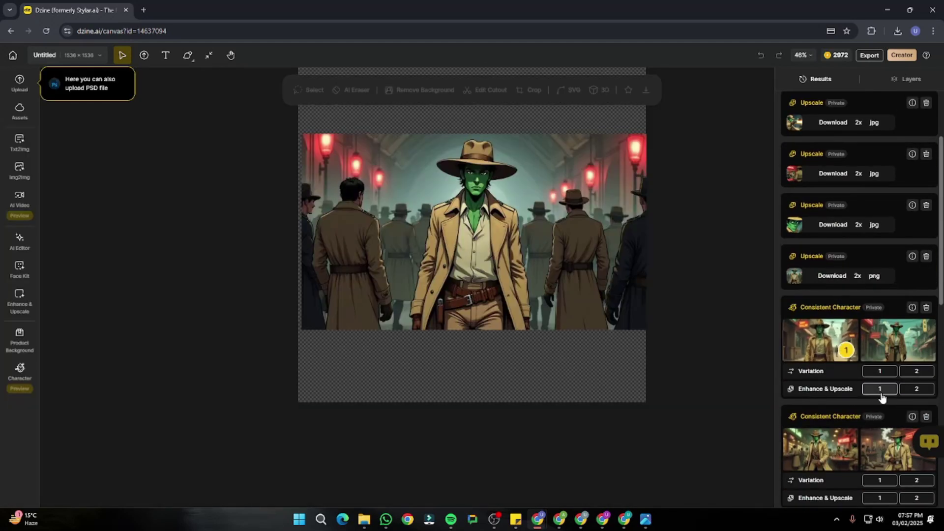
{"action": "scroll", "coordinate": [866, 314], "scroll_direction": "up", "scroll_amount": 2}
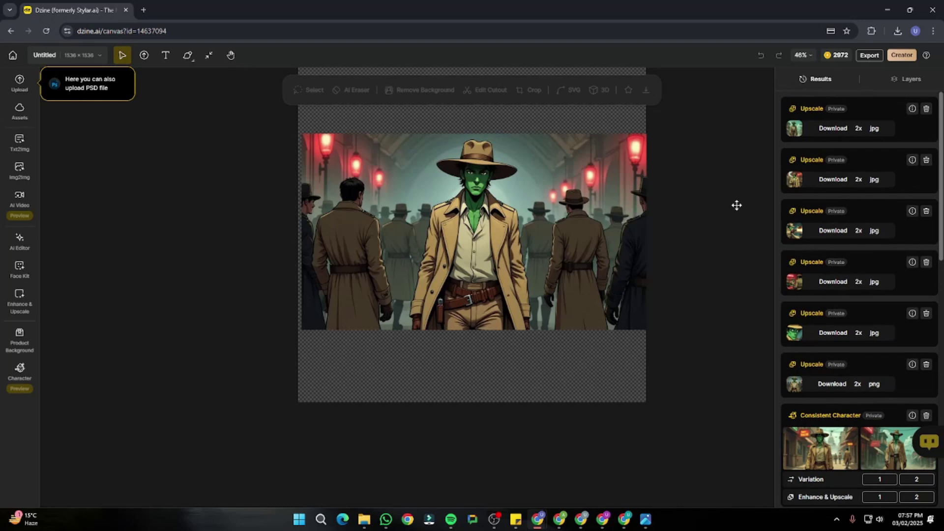
Step through the upscaled character images in Photos up to the street scene, then go to Hailuo AI.
{"action": "key", "text": "Right"}
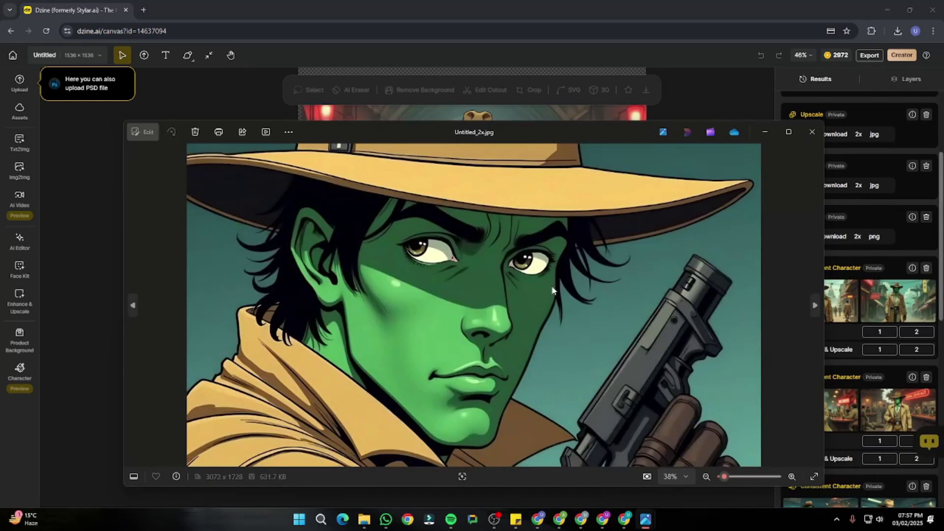
{"action": "key", "text": "Right"}
{"action": "key", "text": "Right"}
{"action": "key", "text": "Right"}
{"action": "key", "text": "Right"}
{"action": "key", "text": "Right"}
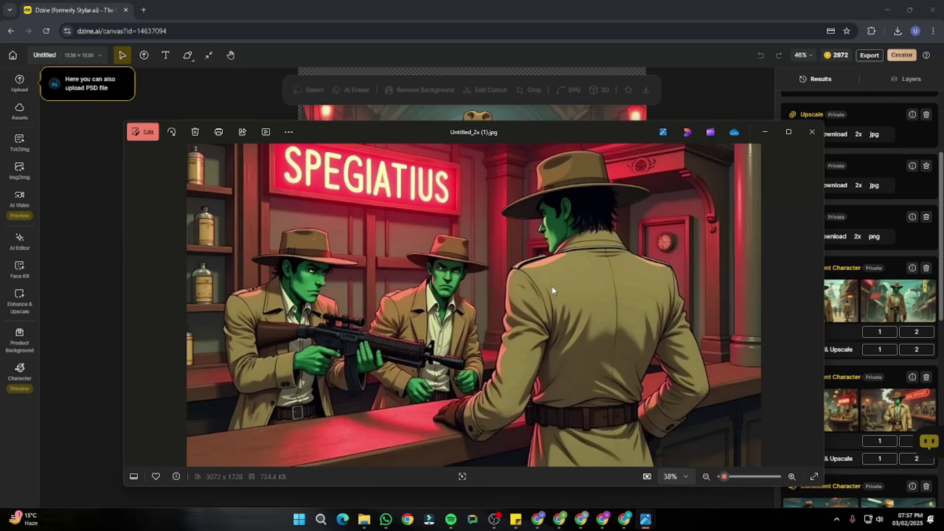
{"action": "key", "text": "Right"}
{"action": "key", "text": "Right"}
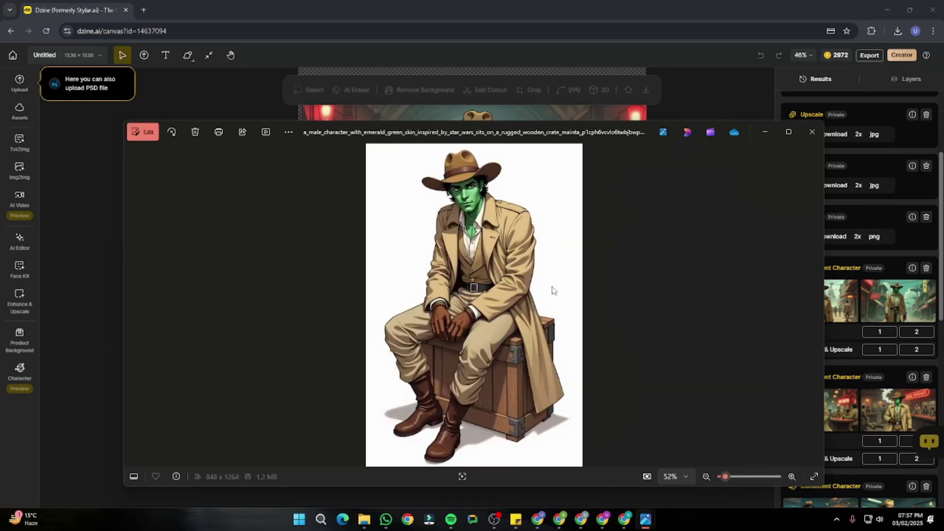
{"action": "key", "text": "Right"}
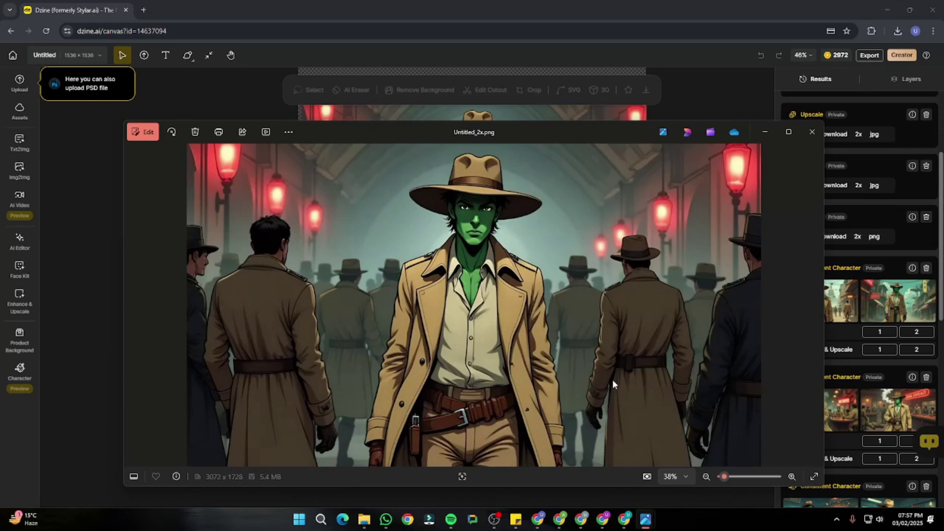
{"action": "left_click", "coordinate": [603, 520]}
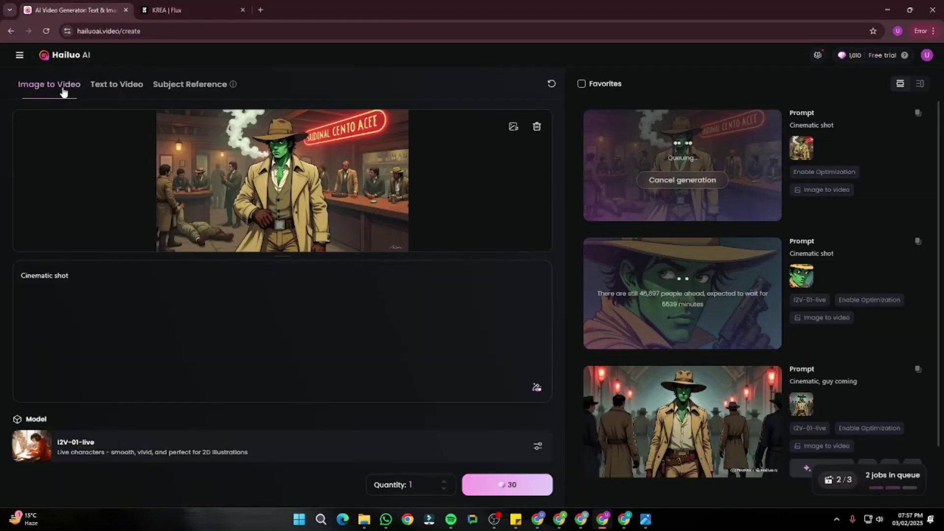
Preview the uploaded cantina image and confirm the I2V-01-live model is selected.
{"action": "left_click", "coordinate": [259, 173]}
{"action": "left_click", "coordinate": [783, 208]}
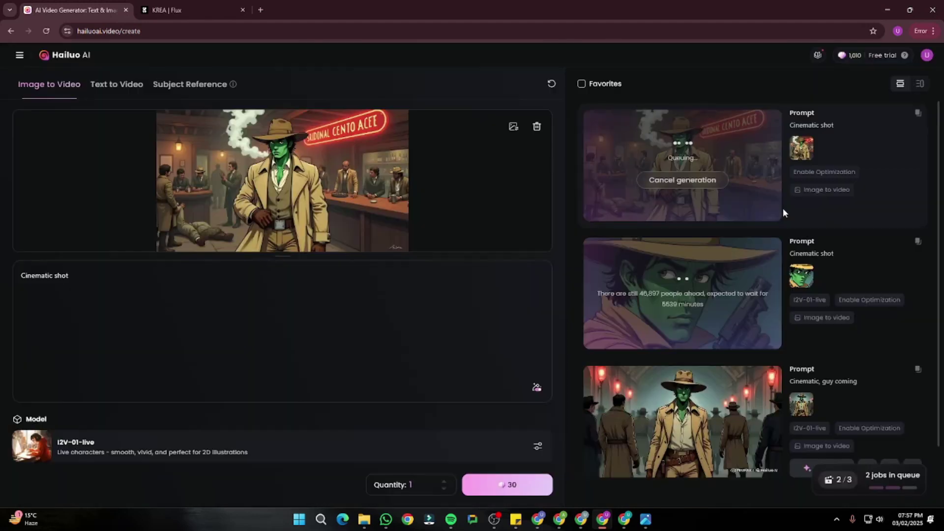
{"action": "left_click", "coordinate": [538, 445]}
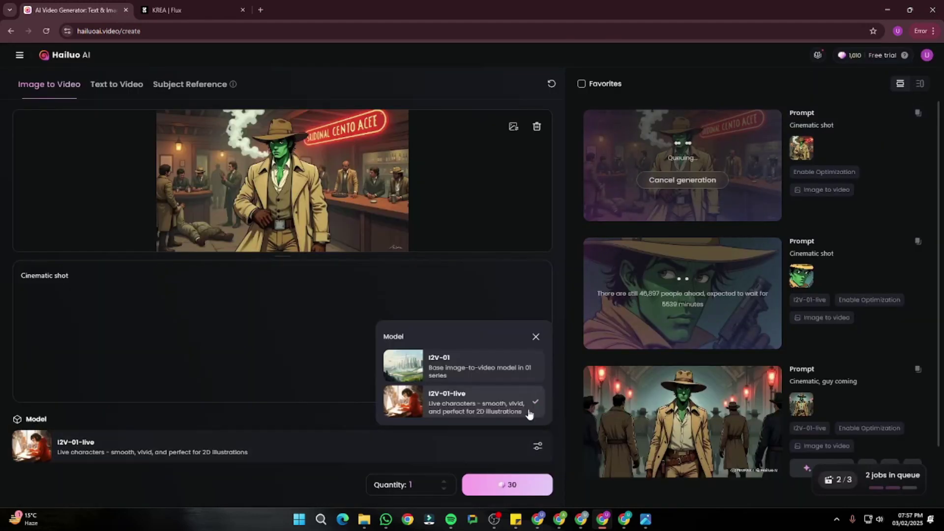
{"action": "left_click", "coordinate": [476, 405]}
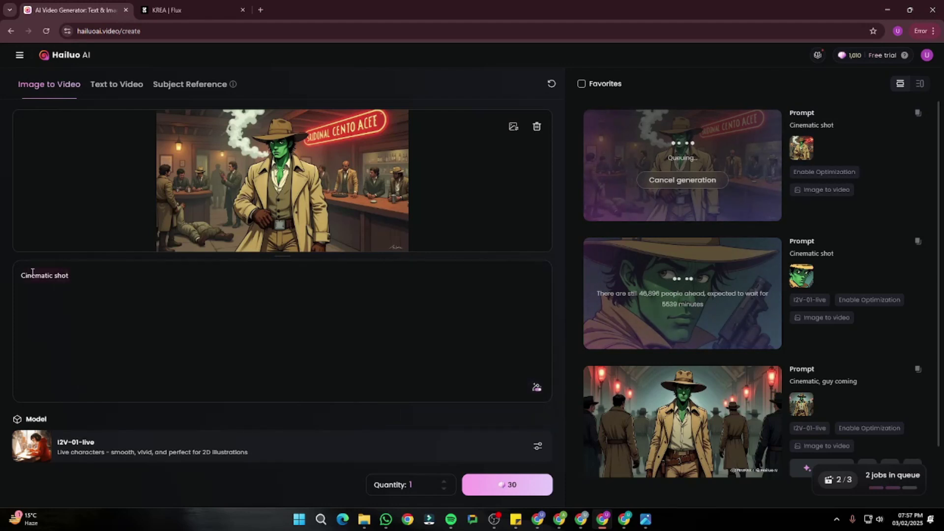
Play the finished gunslinger gunfire clip, return to the create page, then switch to Dzine.
{"action": "scroll", "coordinate": [596, 312], "scroll_direction": "down", "scroll_amount": 2}
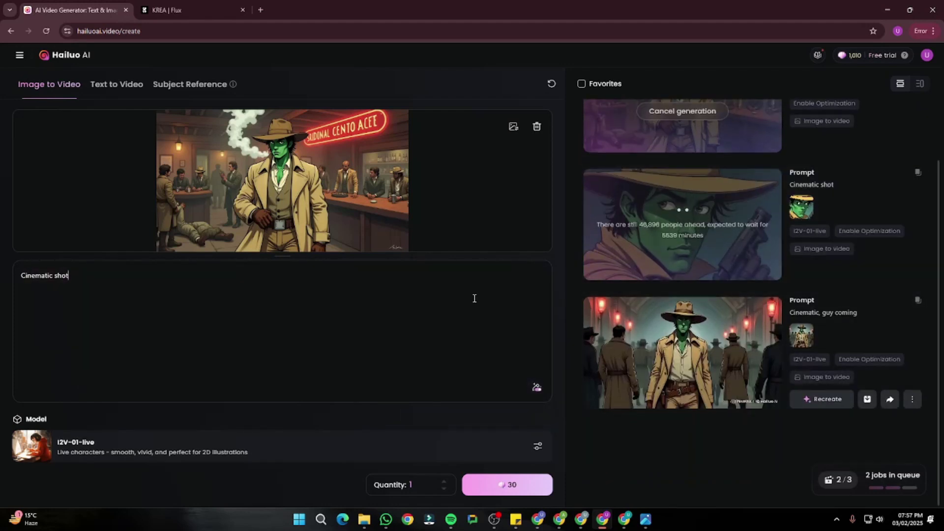
{"action": "left_click", "coordinate": [690, 384]}
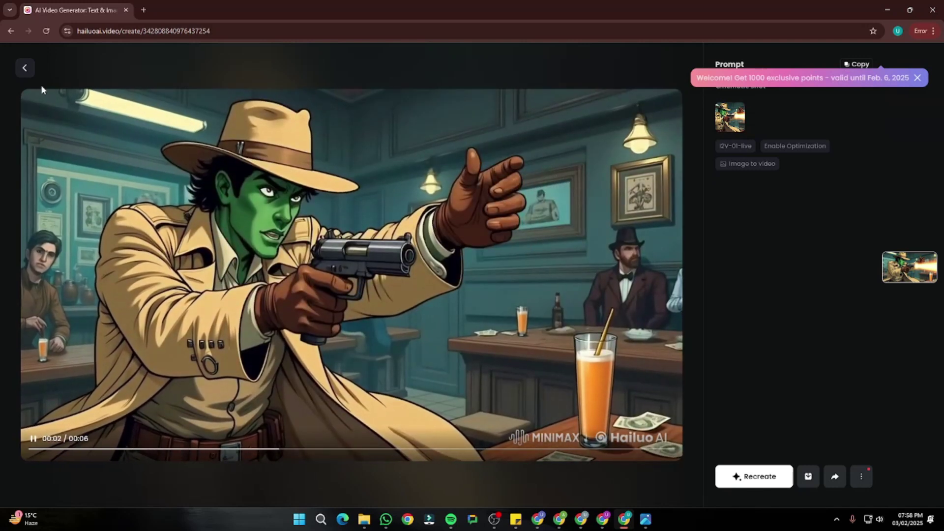
{"action": "left_click", "coordinate": [25, 68]}
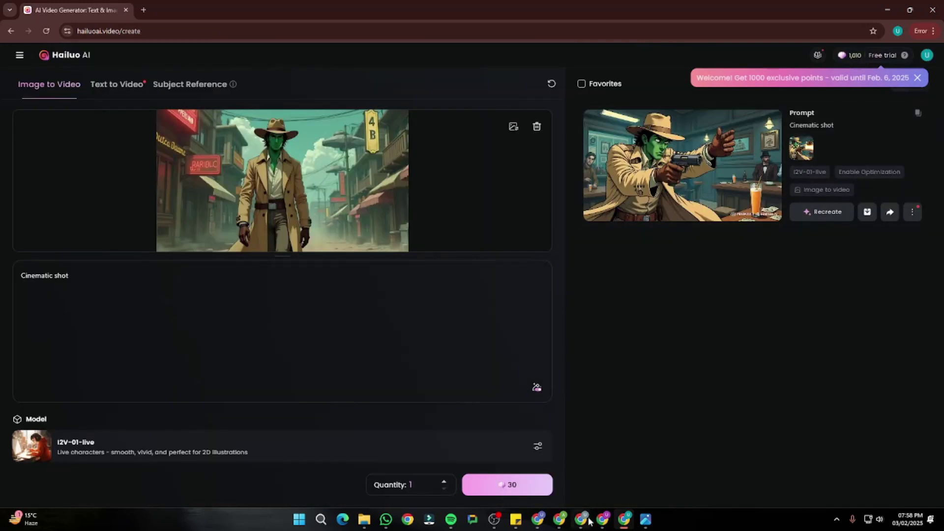
{"action": "left_click", "coordinate": [537, 519]}
Preview the close-up, SPEGIATIUS bar and smoky bar results, ending on the from-behind bar scene.
{"action": "left_click", "coordinate": [909, 282]}
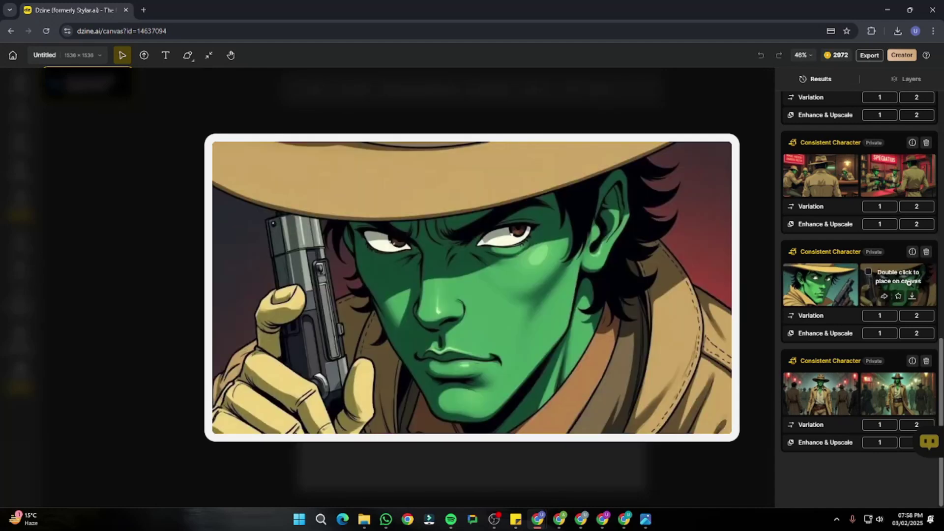
{"action": "left_click", "coordinate": [896, 182]}
{"action": "left_click", "coordinate": [830, 173]}
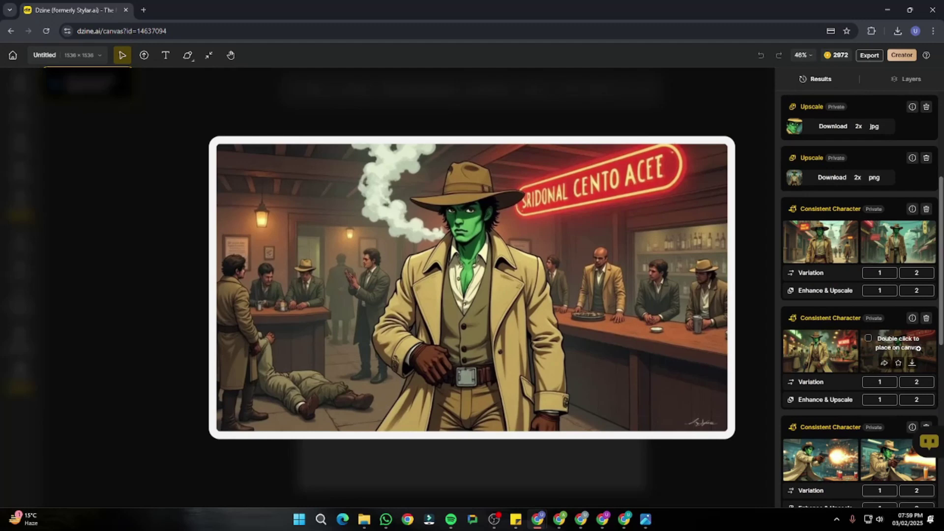
{"action": "left_click", "coordinate": [815, 354]}
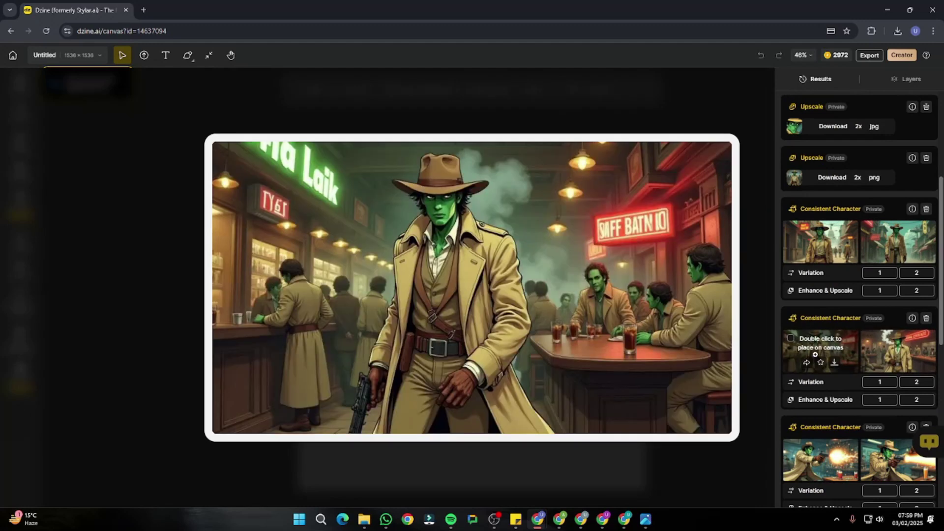
{"action": "scroll", "coordinate": [815, 354], "scroll_direction": "down", "scroll_amount": 4}
{"action": "left_click", "coordinate": [808, 379]}
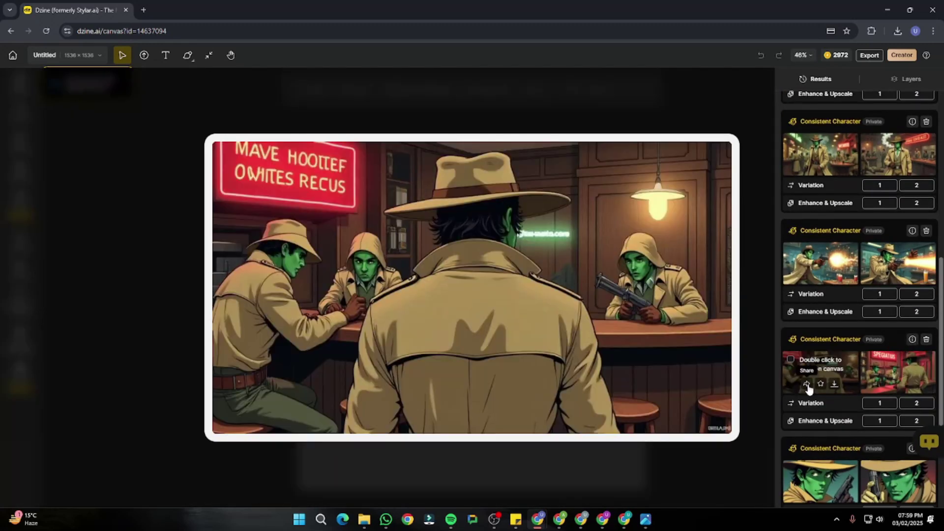